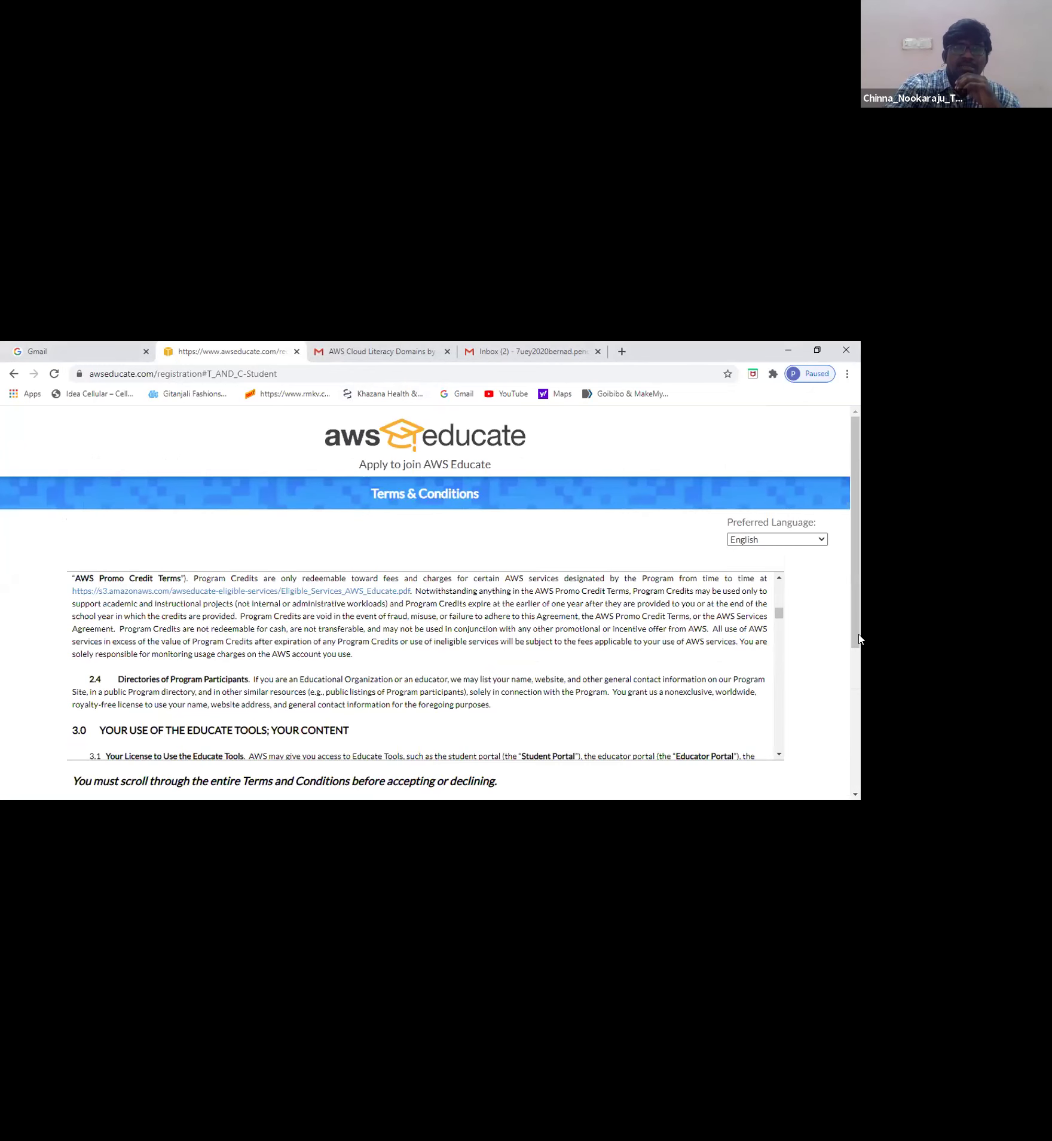
Scroll through the AWS Educate Terms & Conditions agreement text
scroll(860, 727, "down", 3)
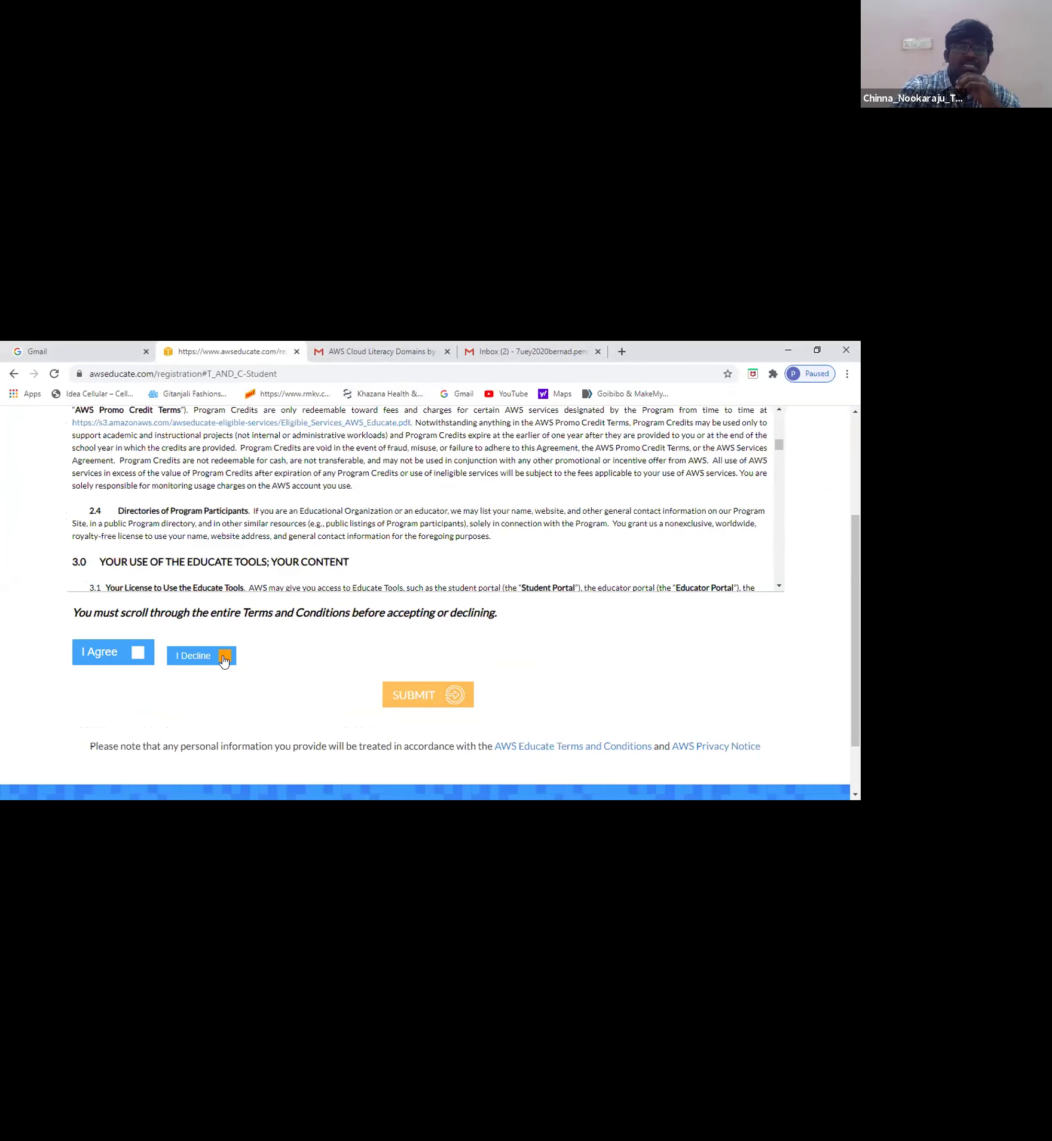
scroll(859, 527, "up", 3)
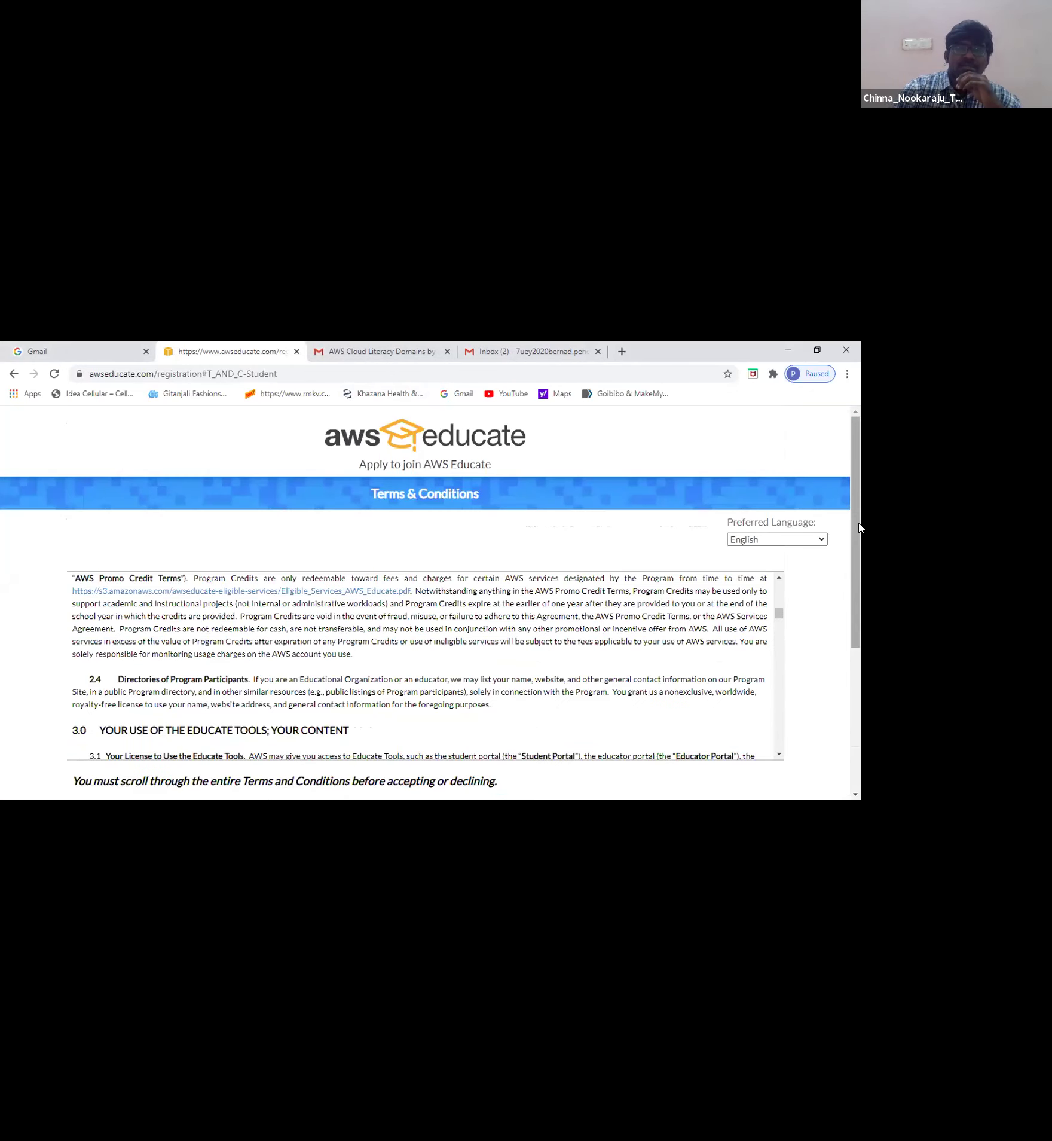
scroll(858, 527, "down", 4)
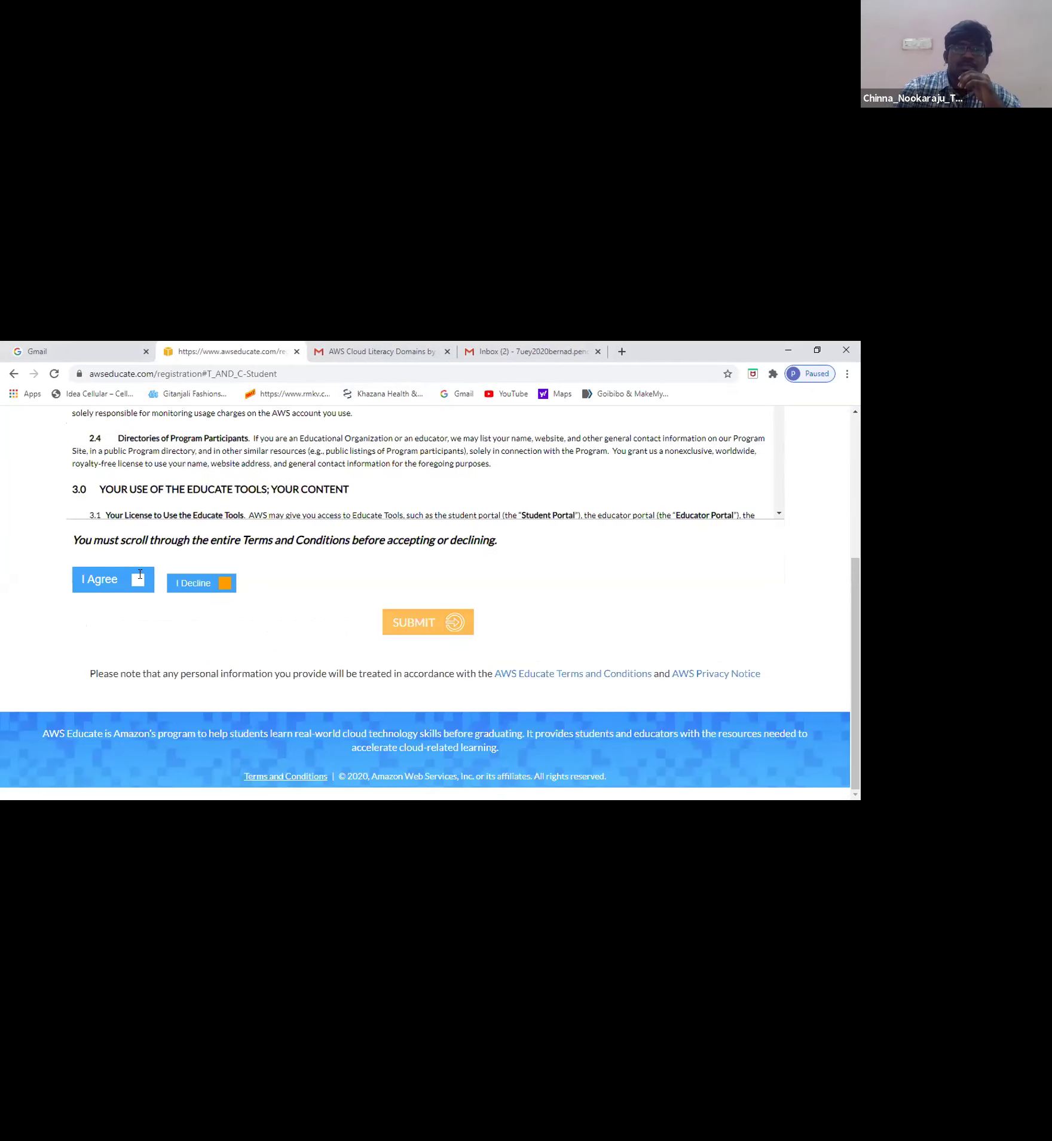
scroll(779, 620, "up", 4)
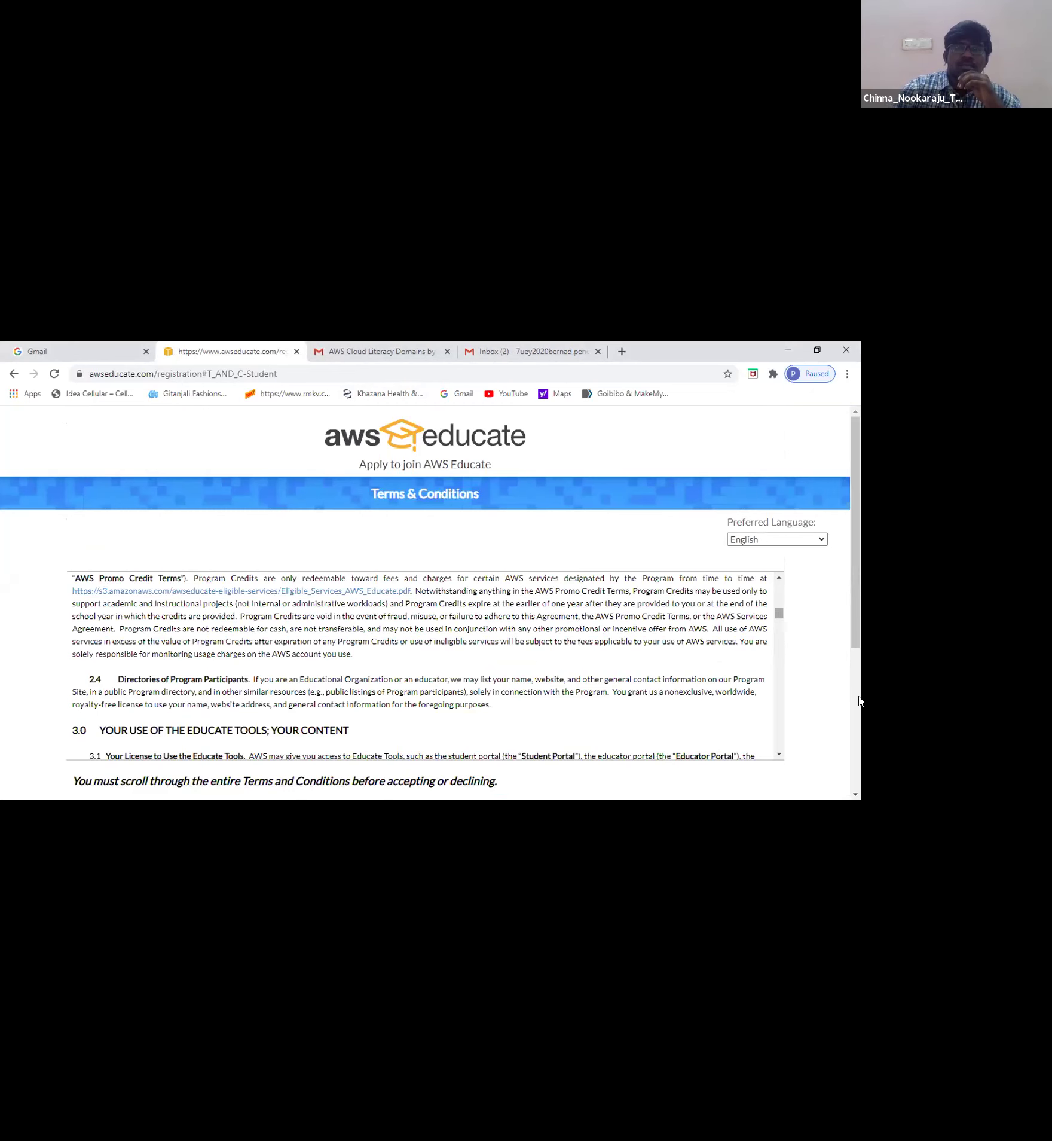
scroll(451, 684, "down", 3)
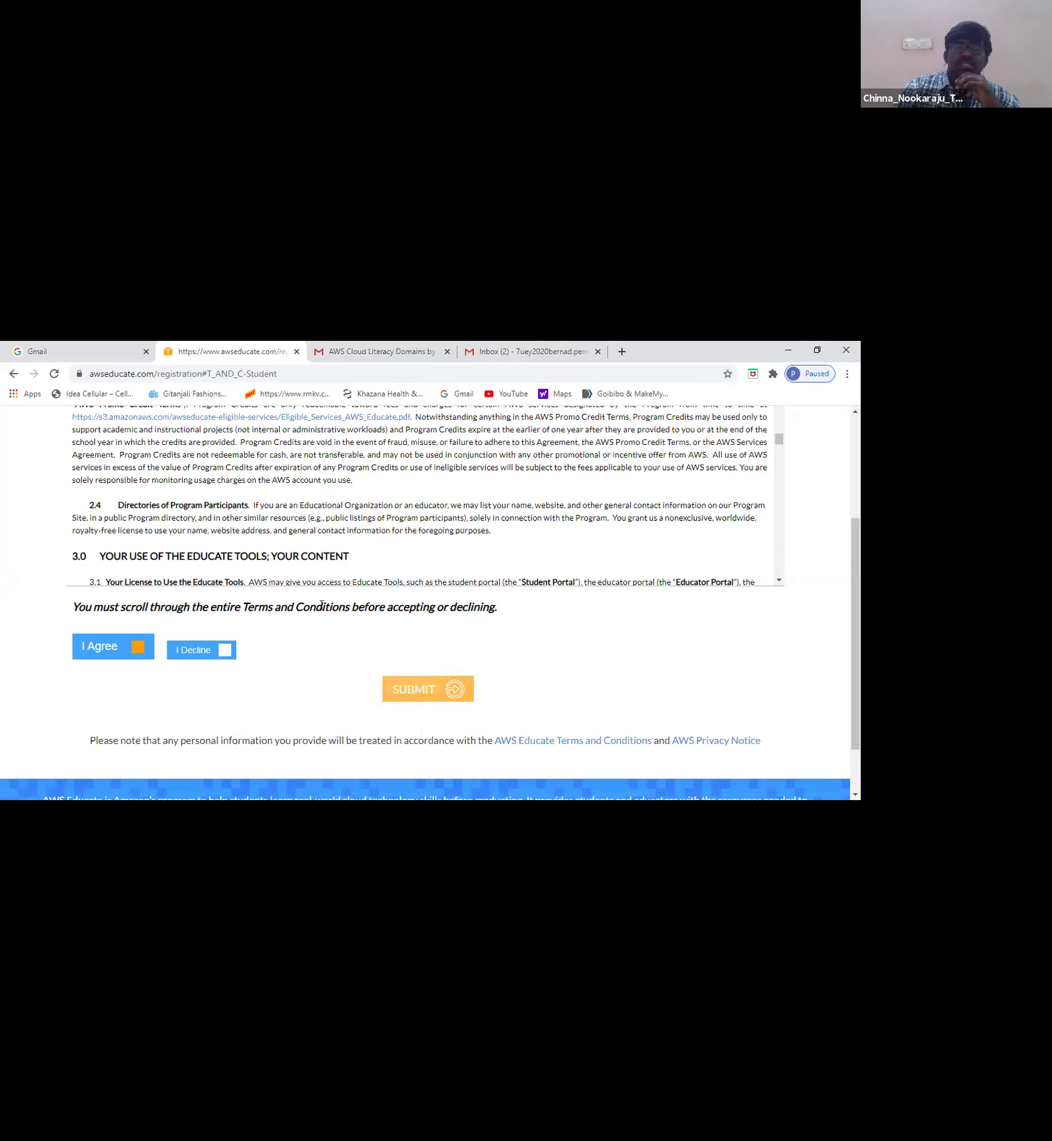
Reload the terms page but cancel resubmitting the form data
left_click(54, 374)
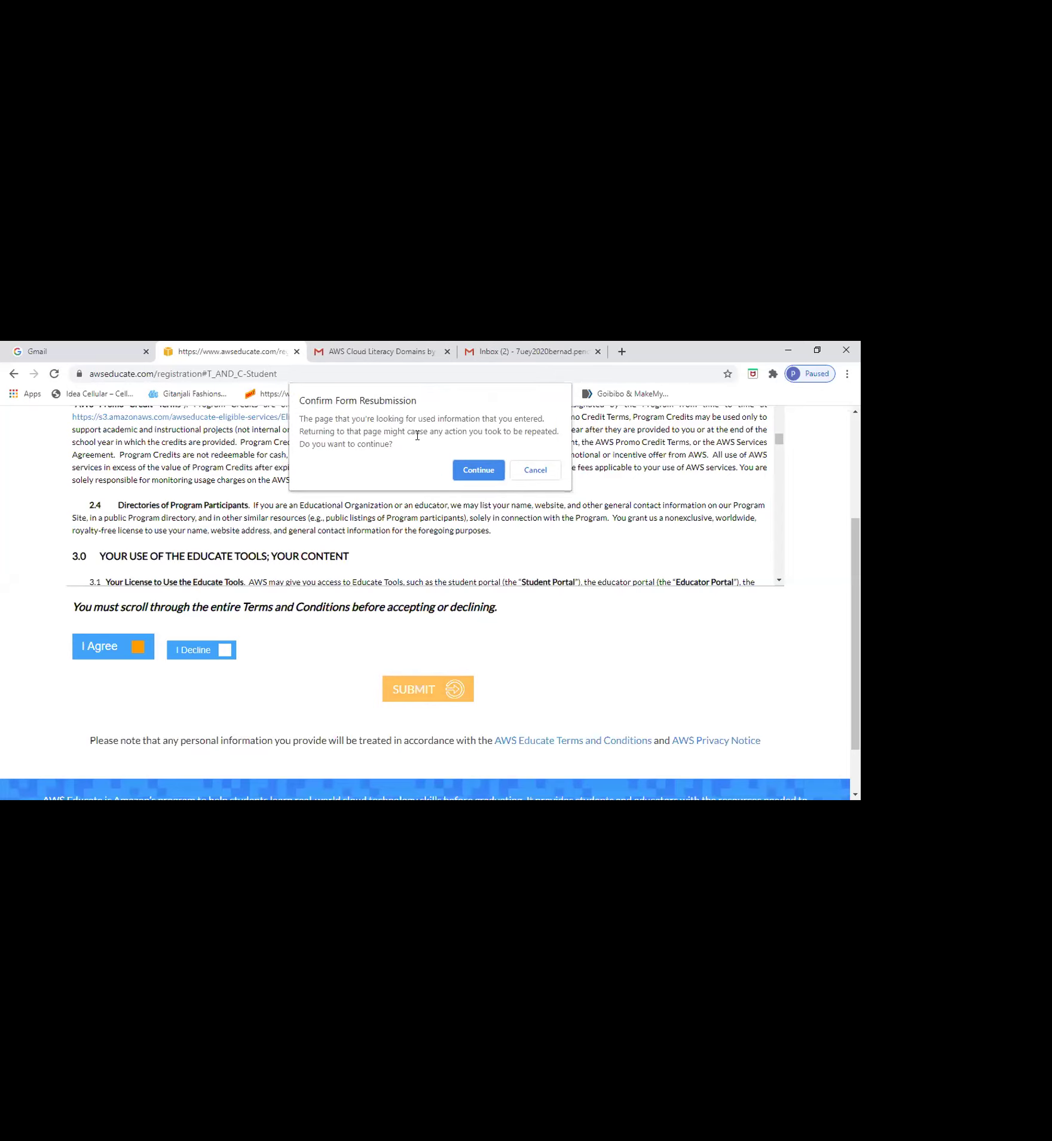
left_click(539, 469)
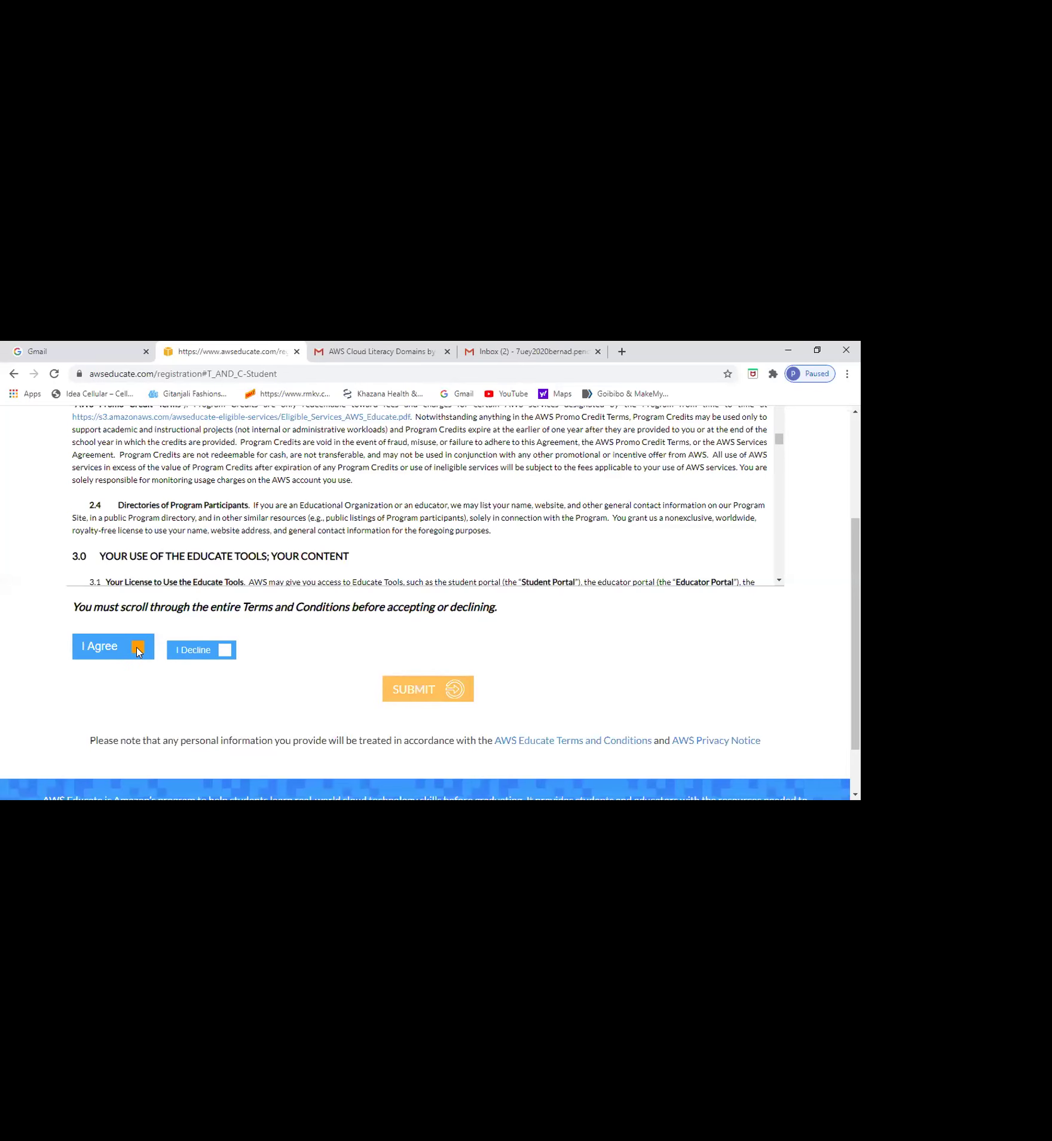
scroll(859, 574, "up", 3)
scroll(859, 628, "down", 2)
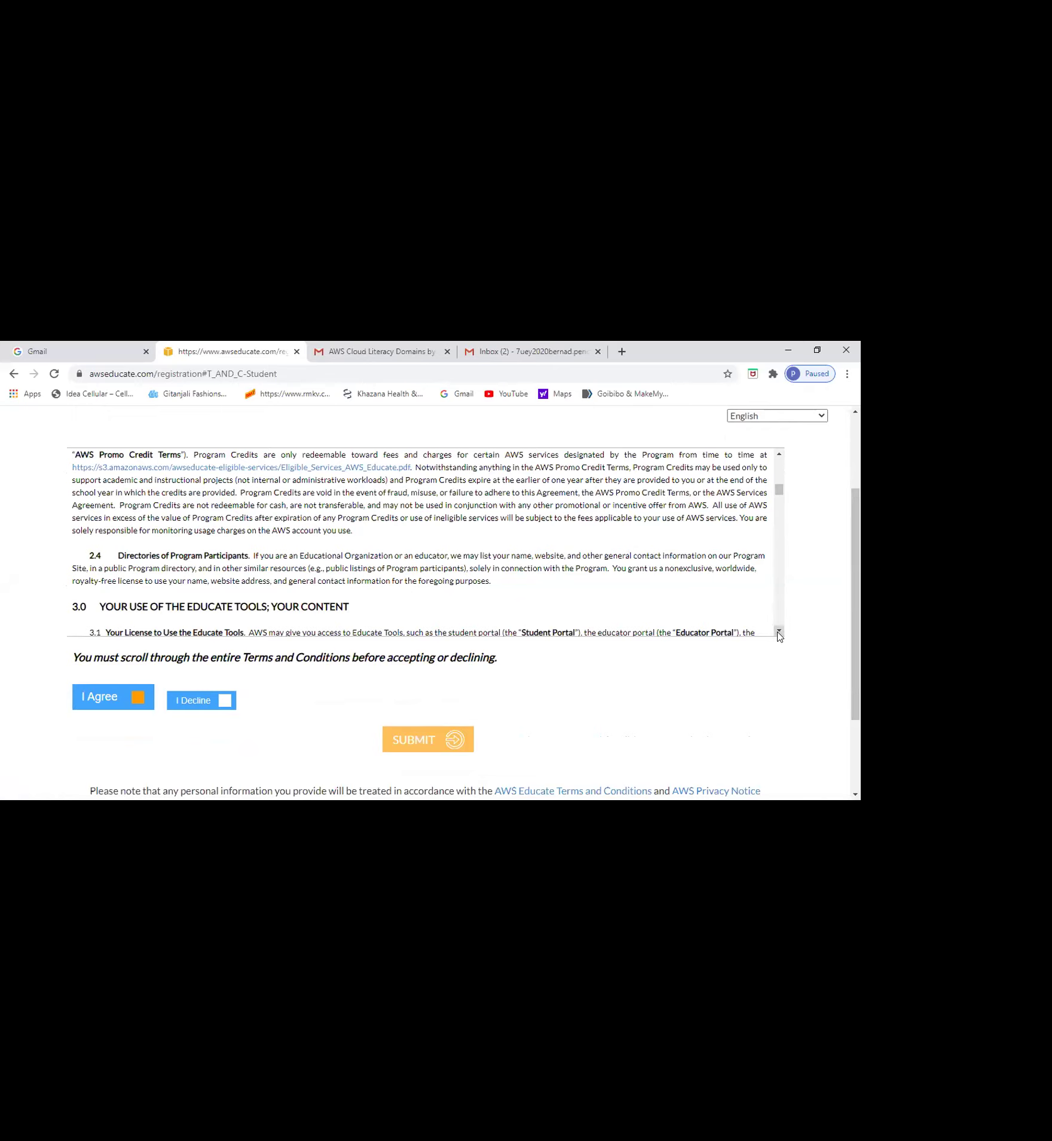
Read the terms to the final section, then reload and confirm form resubmission
scroll(780, 636, "down", 5)
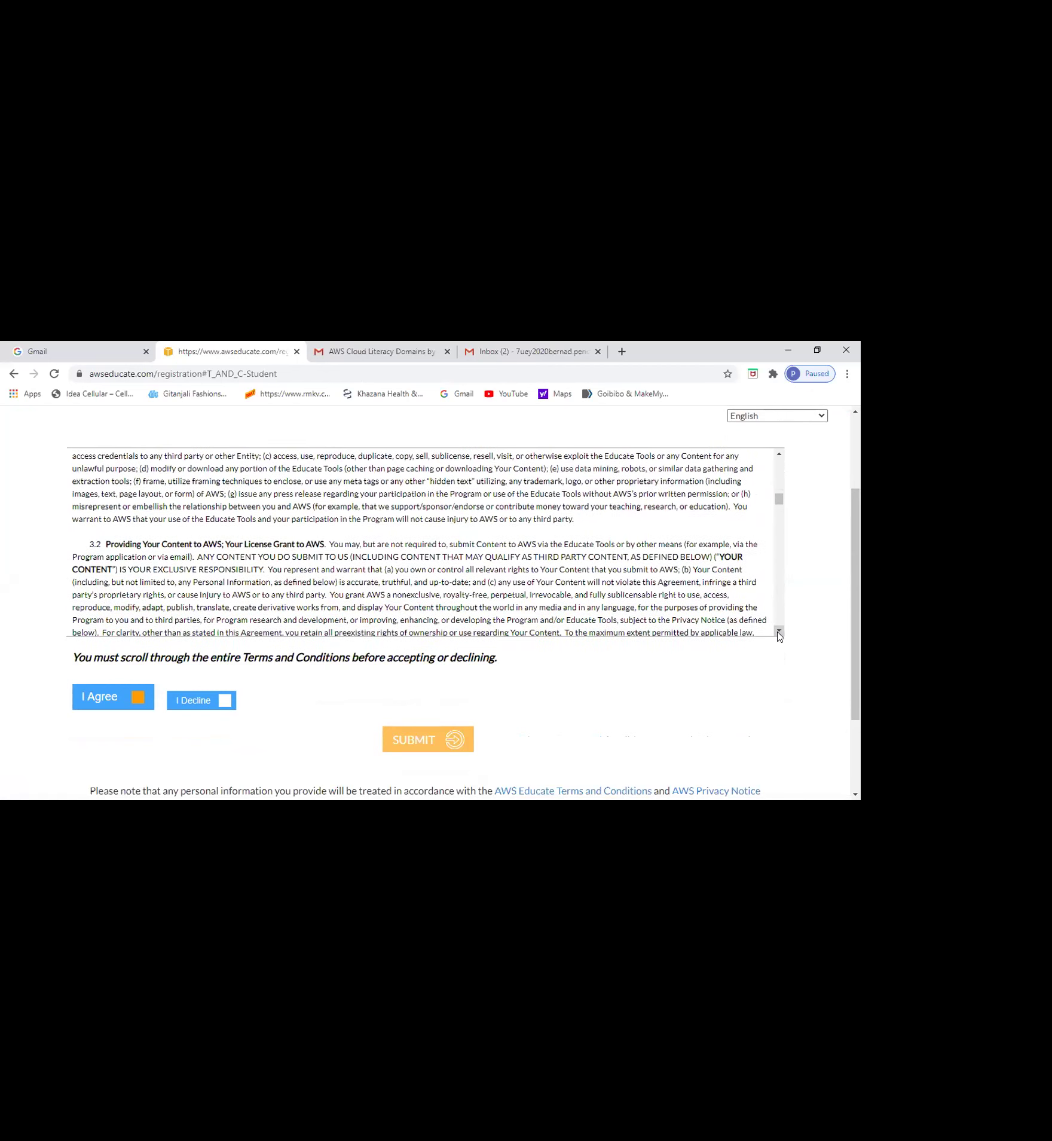
scroll(779, 635, "down", 1)
scroll(779, 606, "down", 2)
left_click_drag(779, 482, 780, 601)
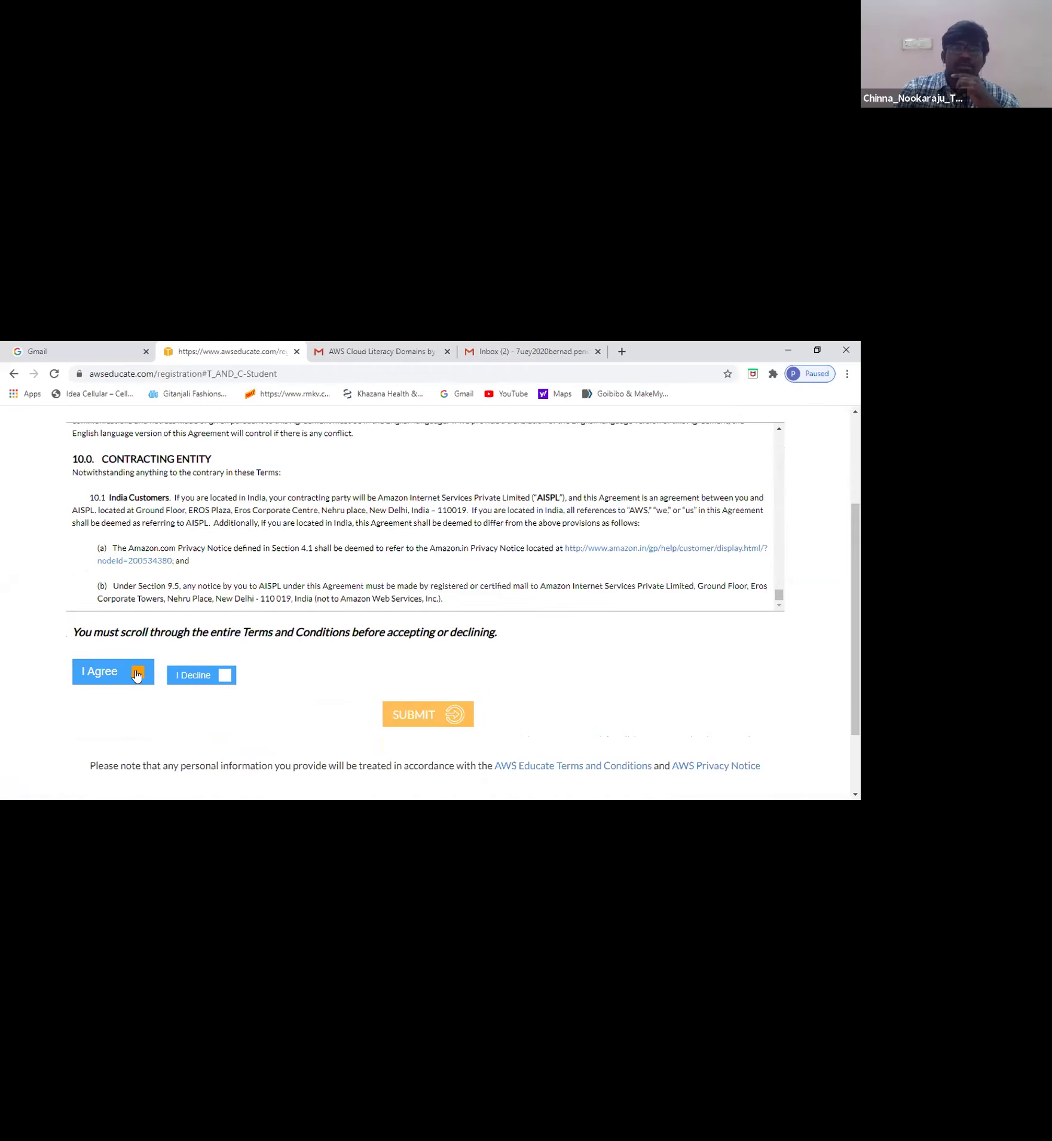
scroll(137, 675, "up", 3)
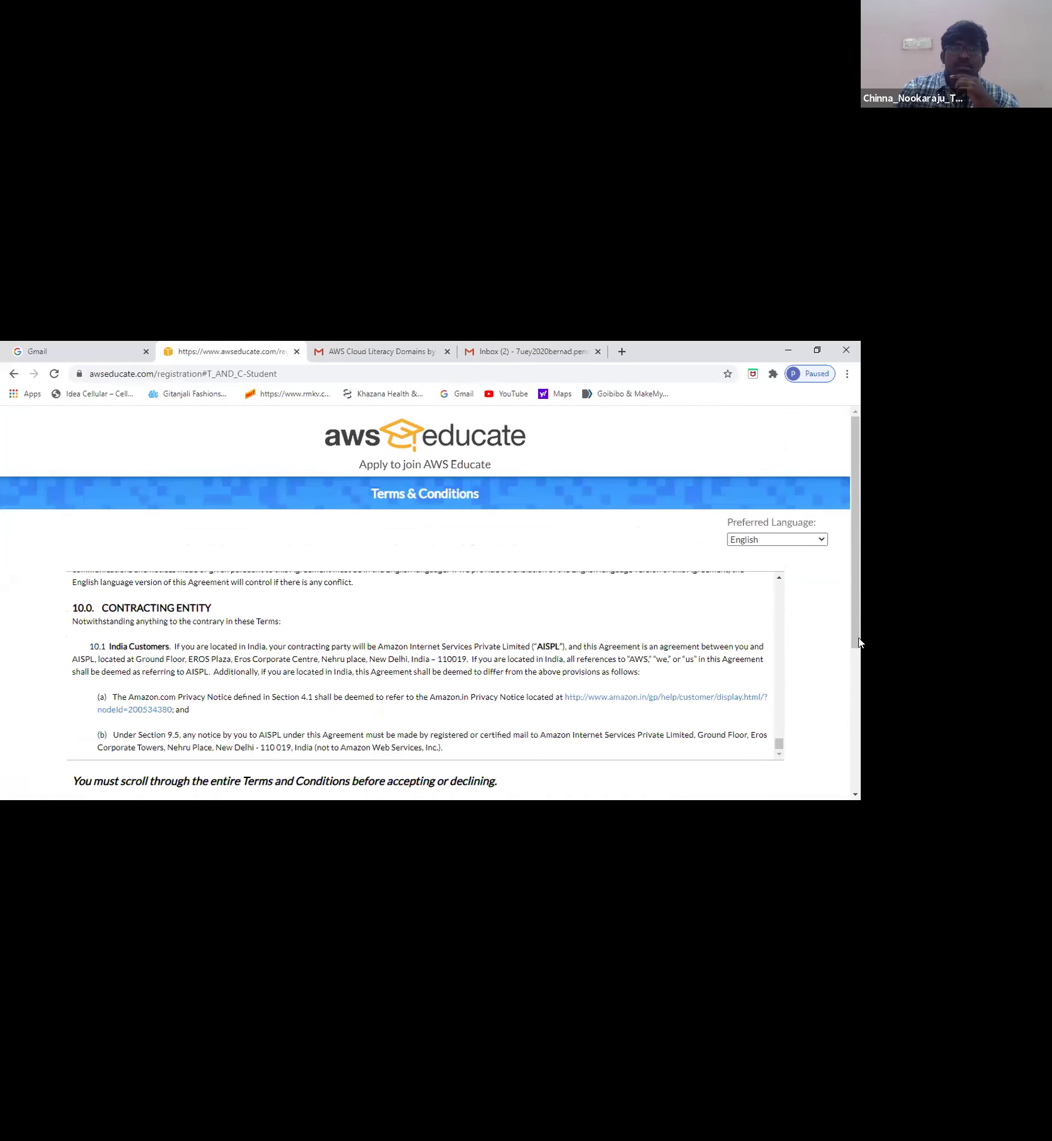
scroll(861, 714, "down", 3)
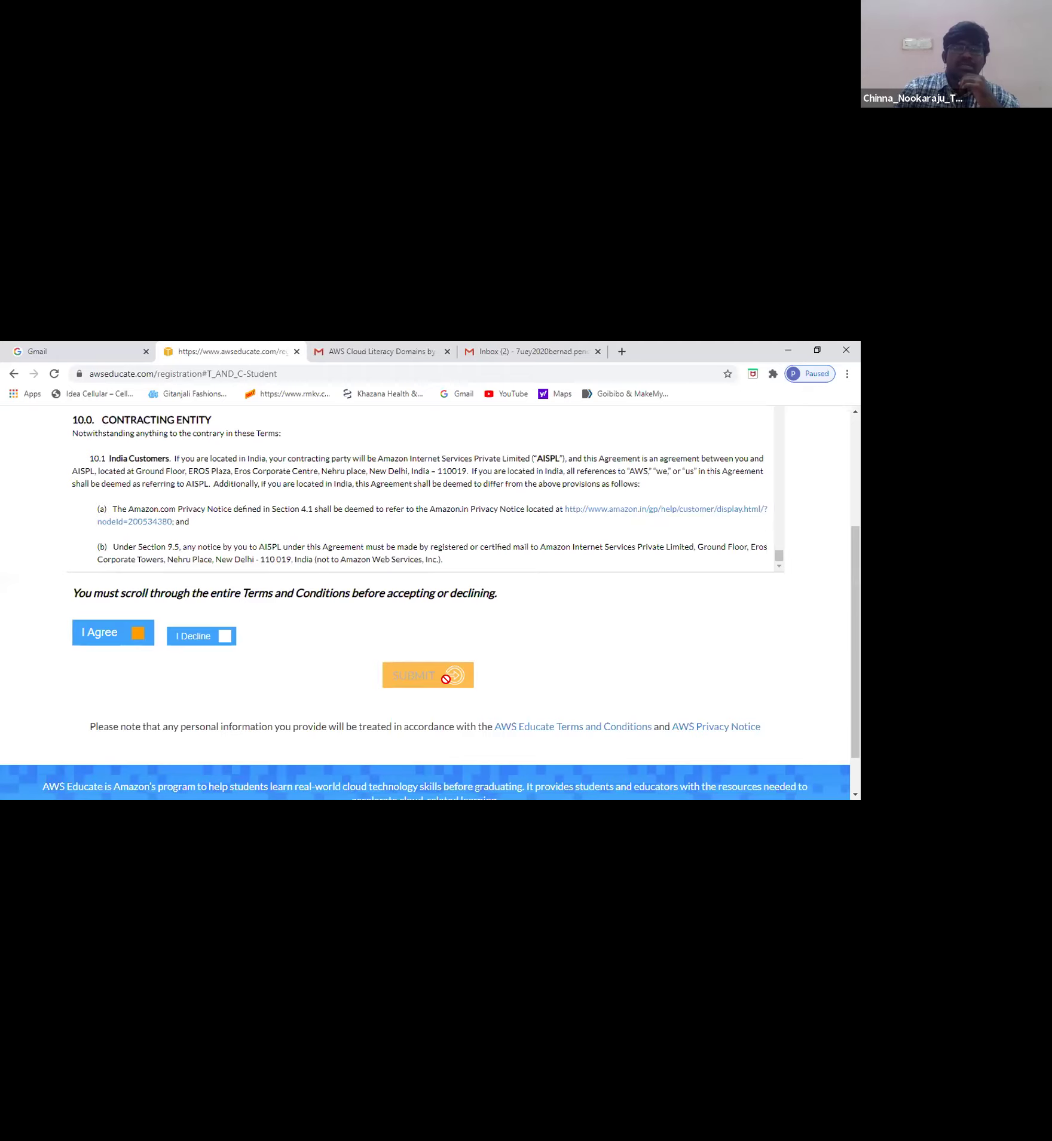
left_click(54, 373)
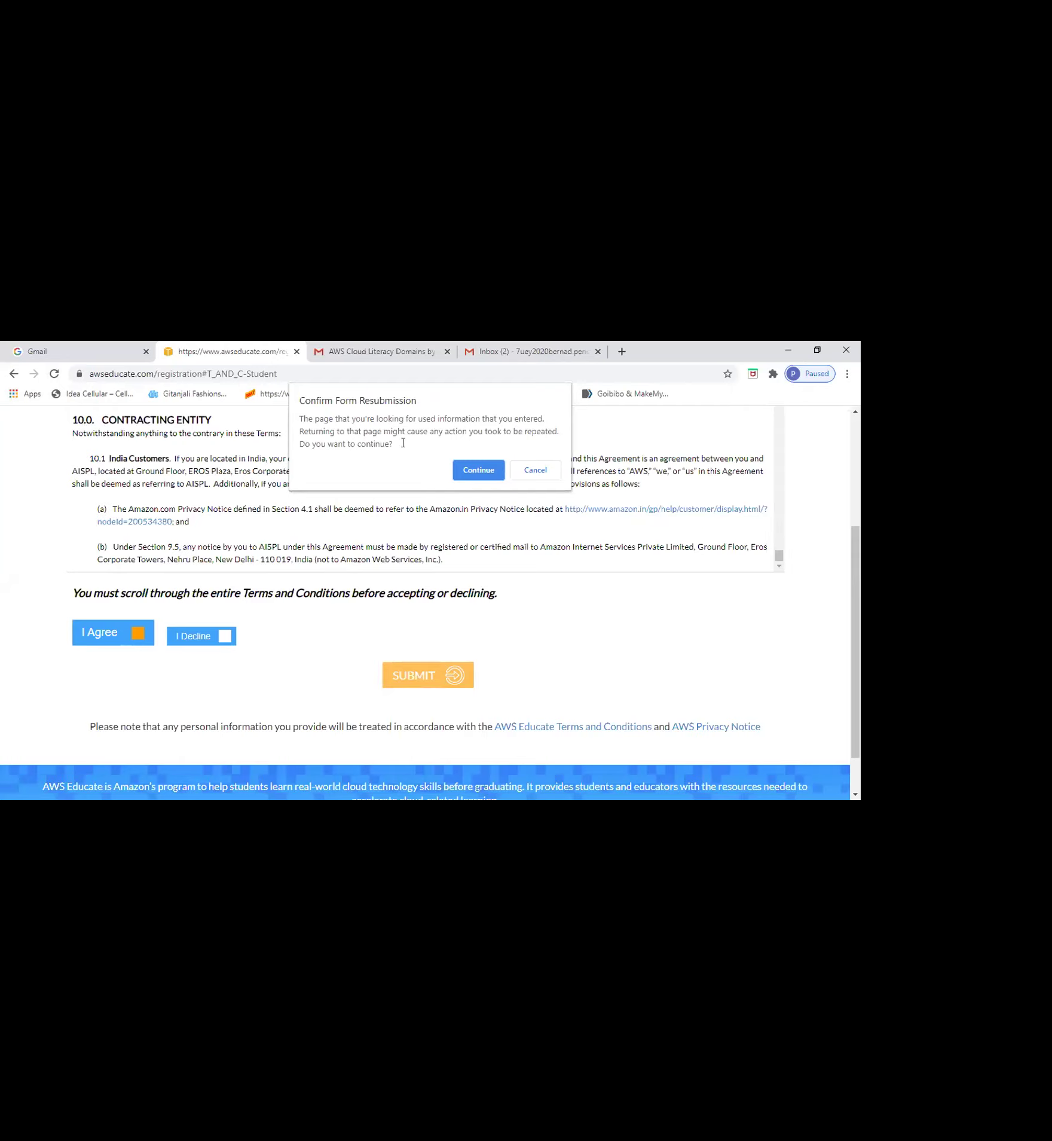
left_click(482, 472)
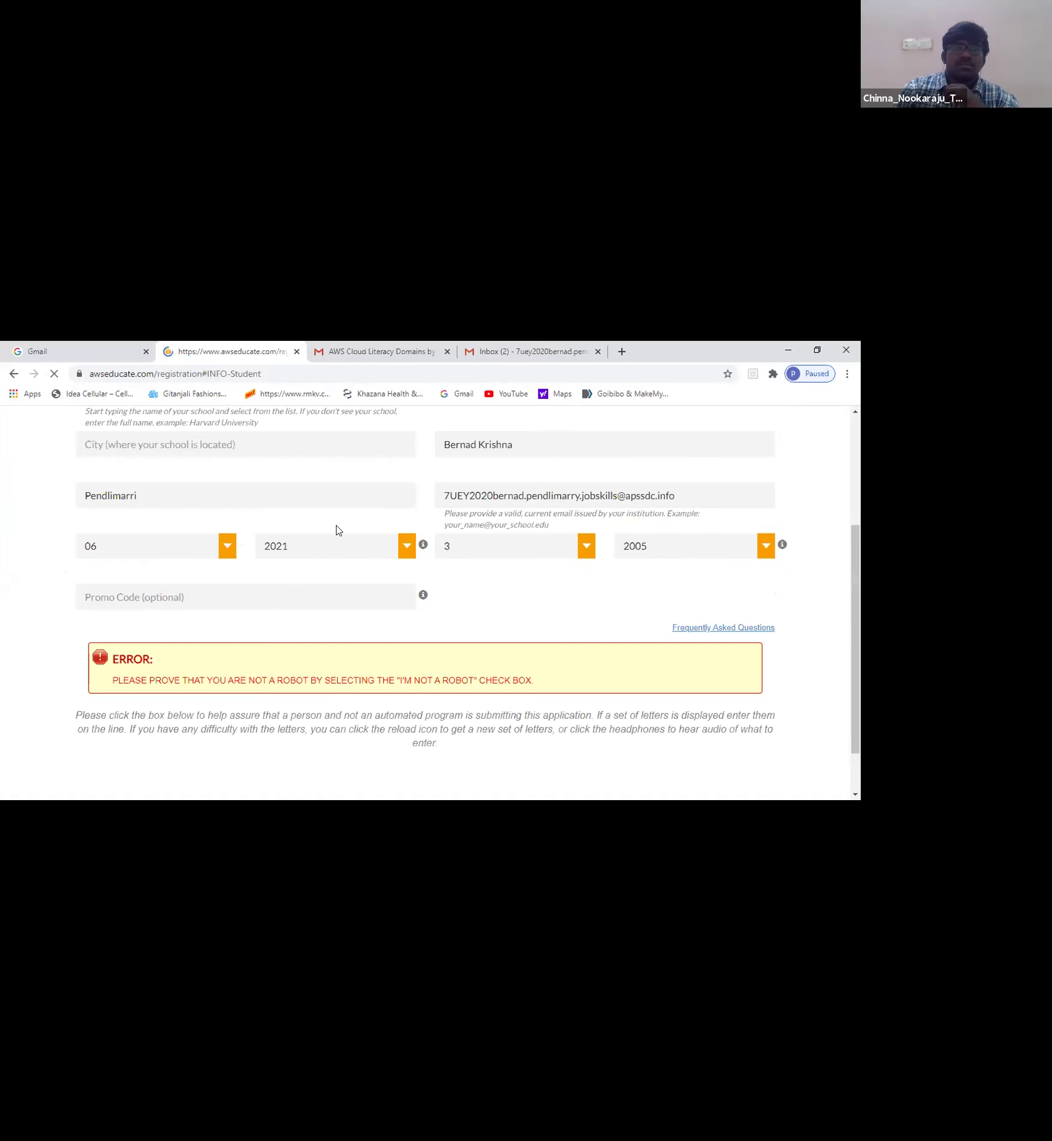
Fill the school's city as Tirupati using the saved address suggestion
left_click(281, 444)
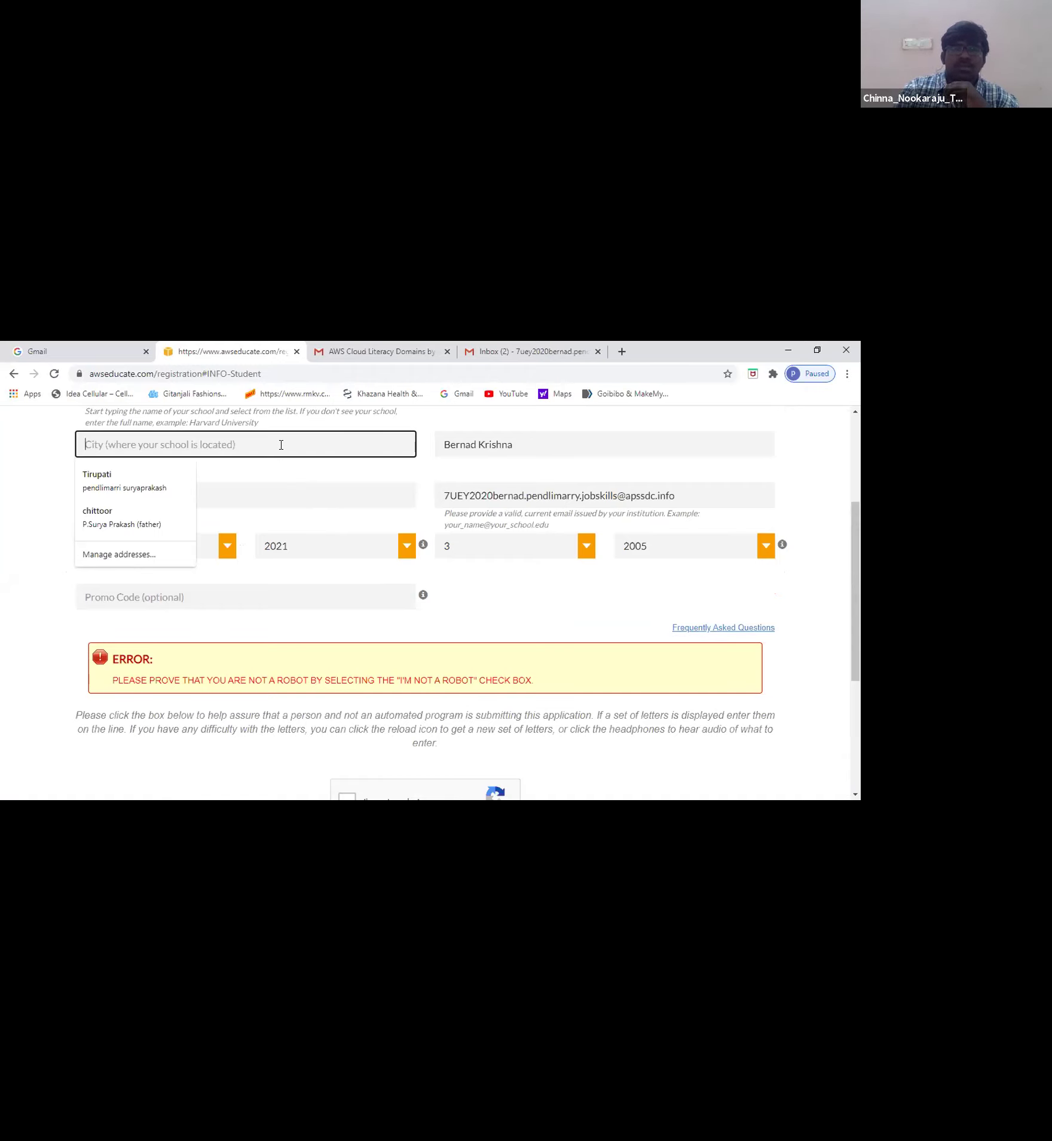
mouse_move(857, 562)
left_mouse_down()
mouse_move(854, 627)
mouse_move(858, 530)
left_mouse_up()
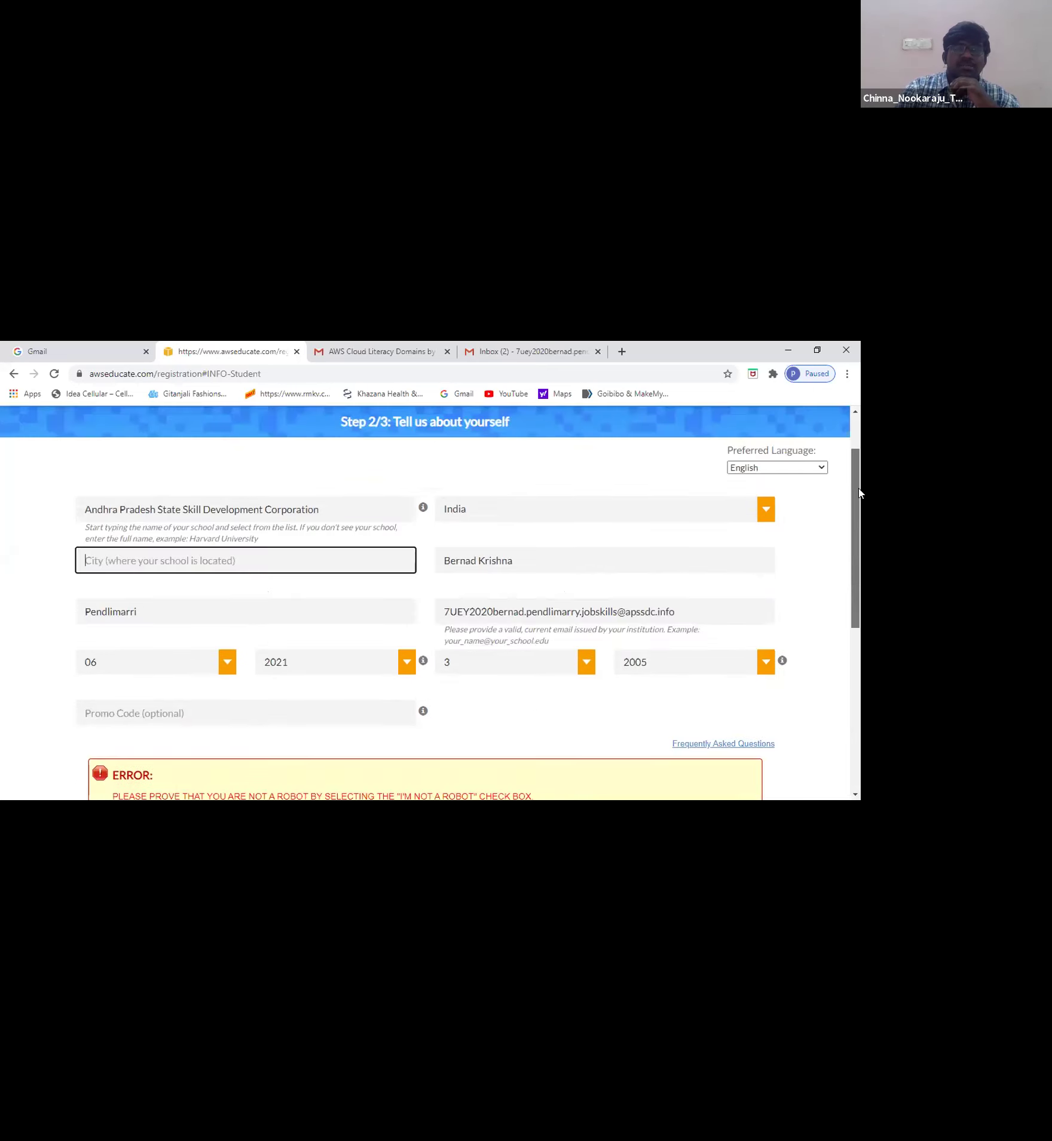
left_click(377, 519)
type("tirupati")
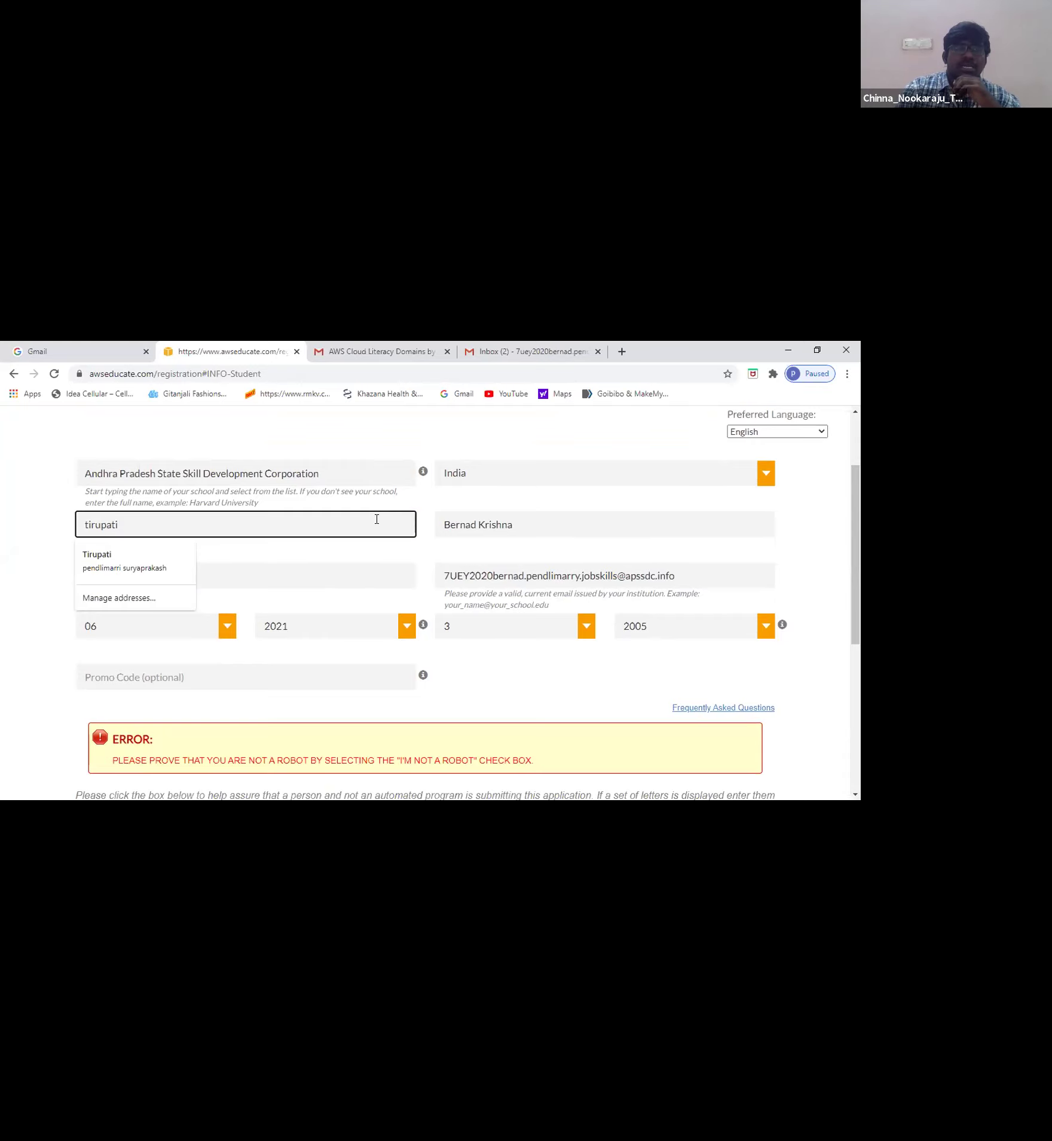
left_click(159, 560)
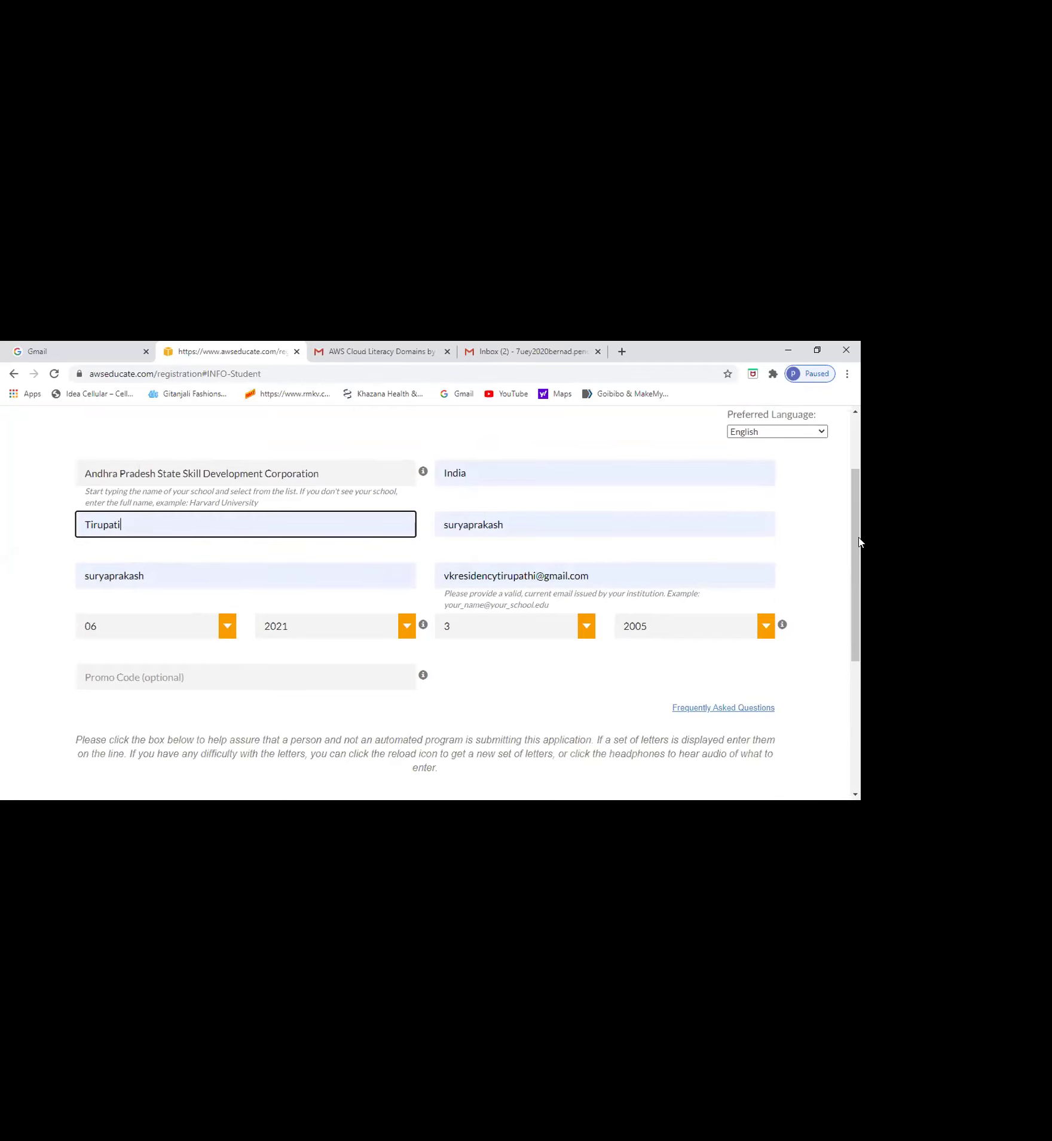
left_click_drag(858, 591, 859, 668)
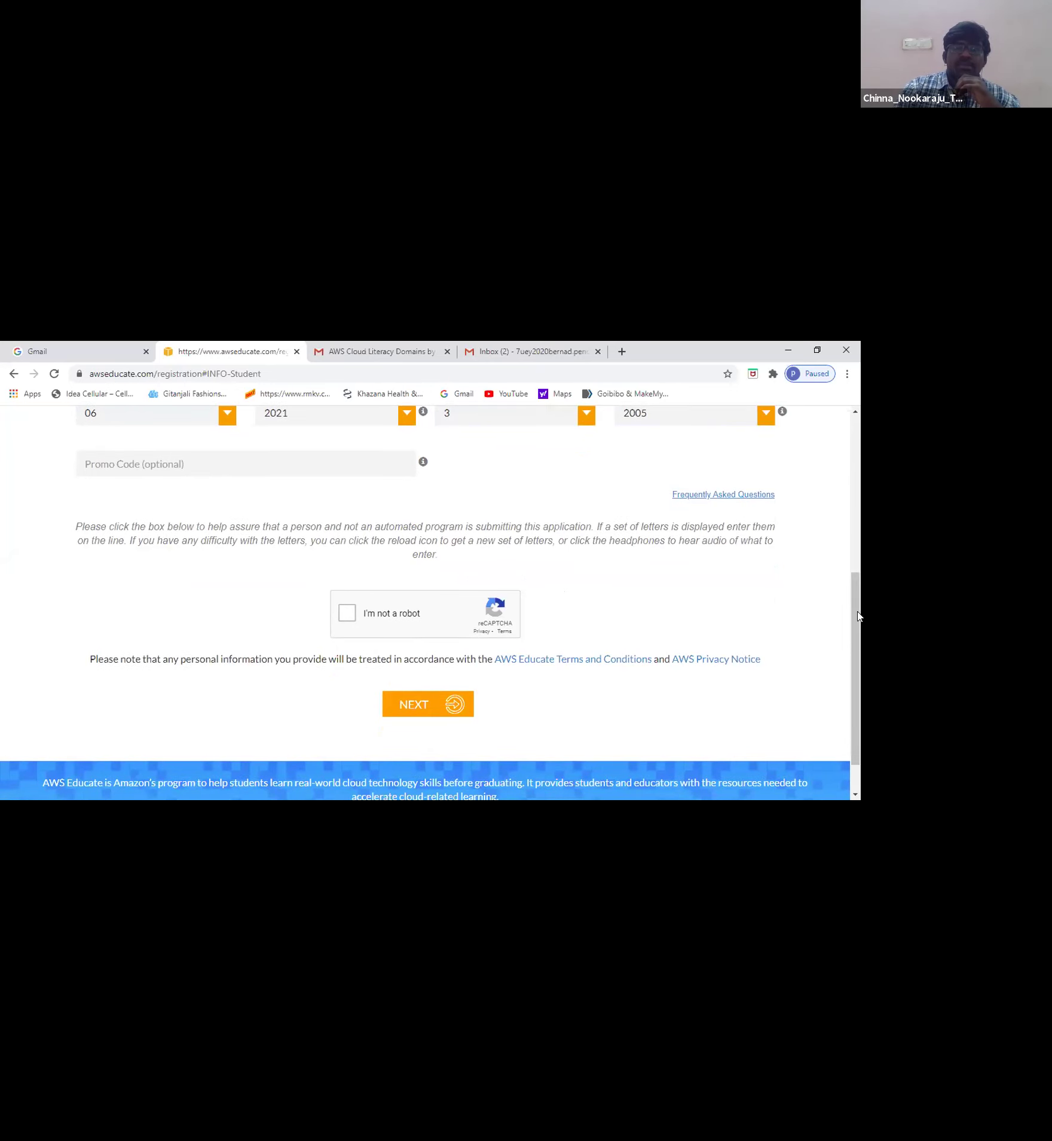
Replace the email with the full institutional address from autofill and start the CAPTCHA check
scroll(859, 616, "up", 3)
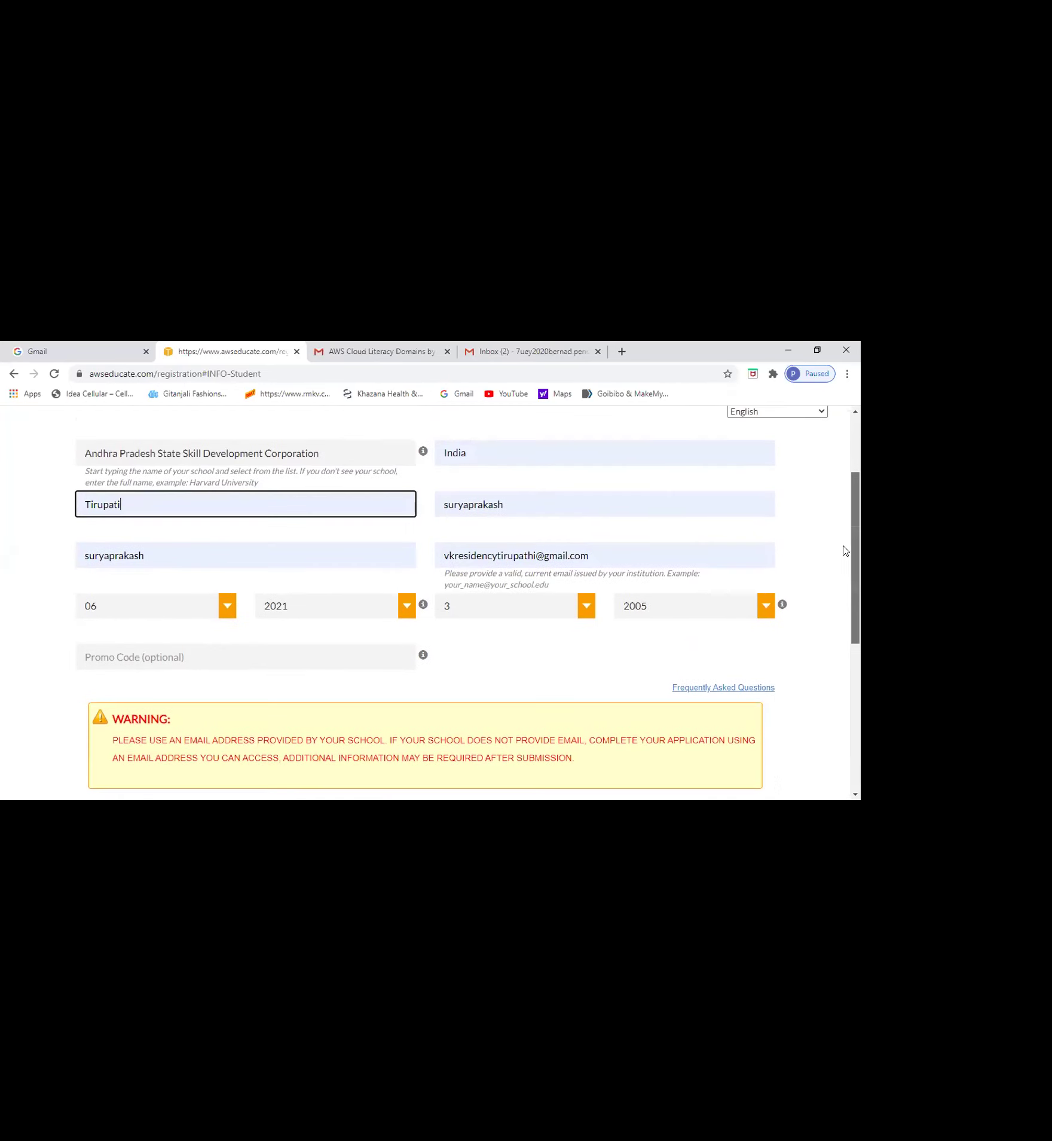
scroll(843, 541, "up", 2)
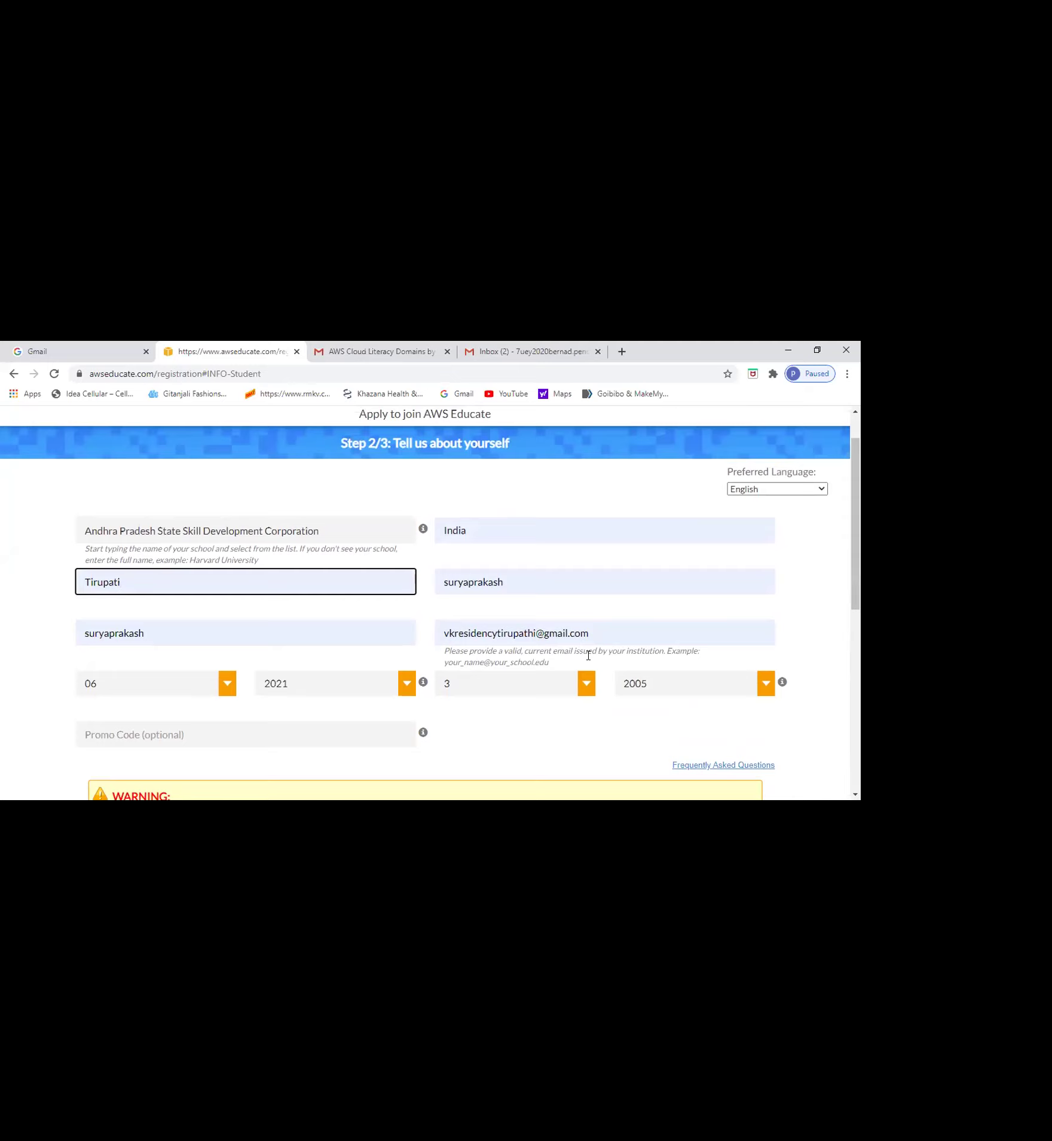
left_click(596, 635)
key("BackSpace")
key("BackSpace")
key("BackSpace")
key("BackSpace")
key("BackSpace")
key("BackSpace")
key("BackSpace")
key("BackSpace")
key("BackSpace")
key("BackSpace")
key("BackSpace")
key("BackSpace")
key("BackSpace")
key("BackSpace")
key("BackSpace")
key("BackSpace")
key("BackSpace")
key("BackSpace")
key("BackSpace")
key("BackSpace")
key("BackSpace")
key("BackSpace")
key("BackSpace")
key("BackSpace")
key("BackSpace")
key("BackSpace")
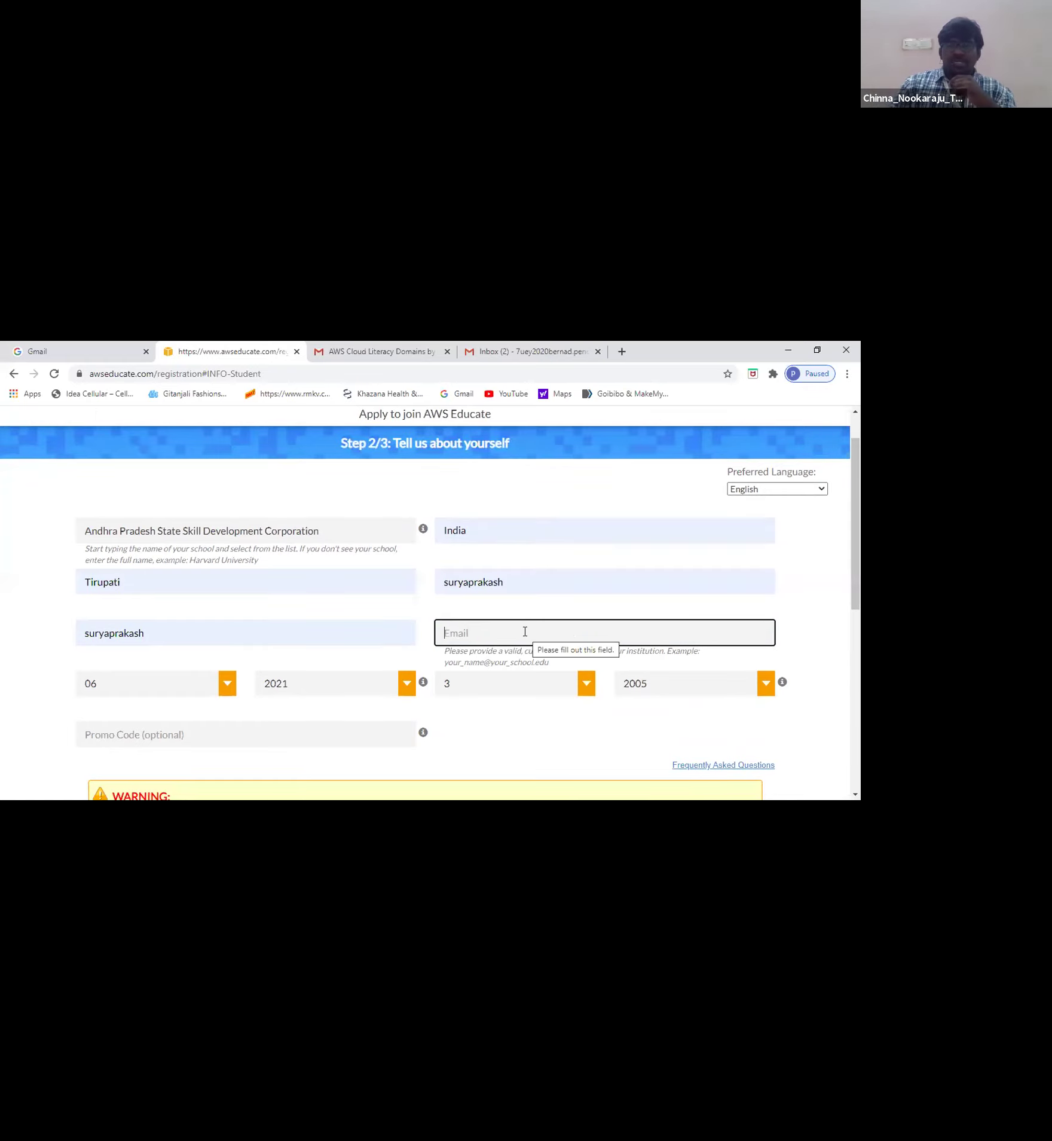
type("7u")
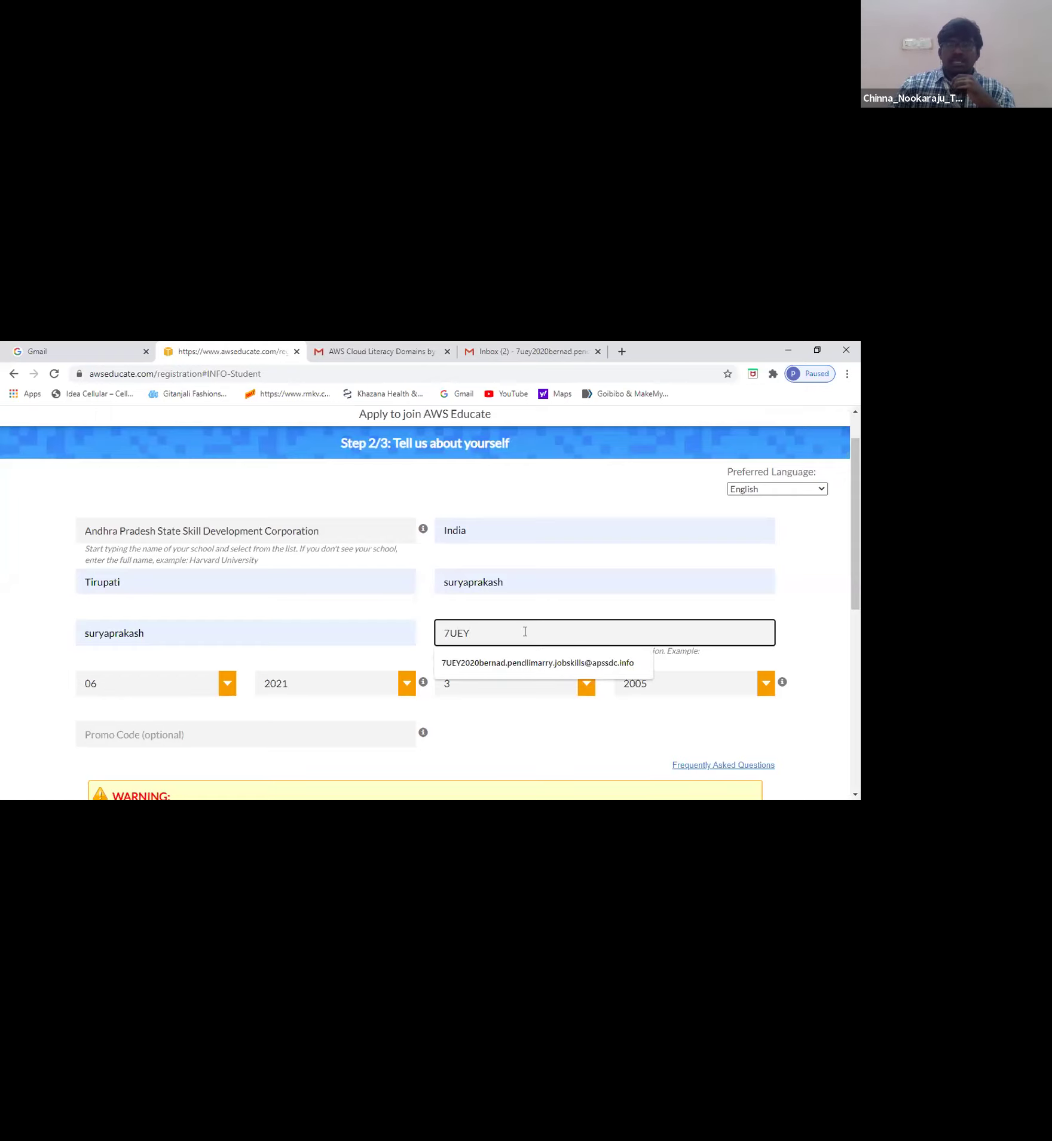
type("EY")
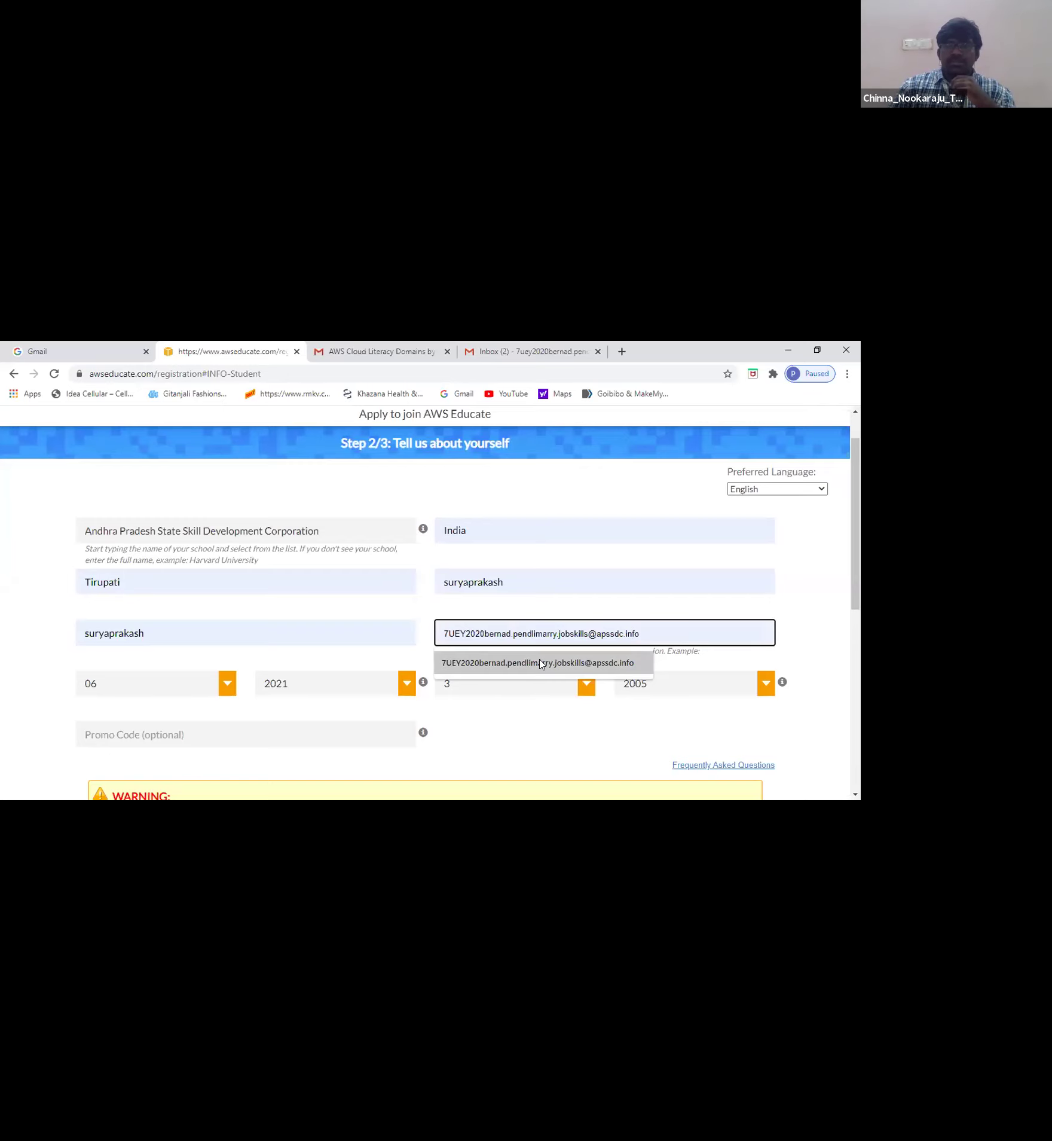
left_click(541, 663)
left_click_drag(859, 569, 859, 678)
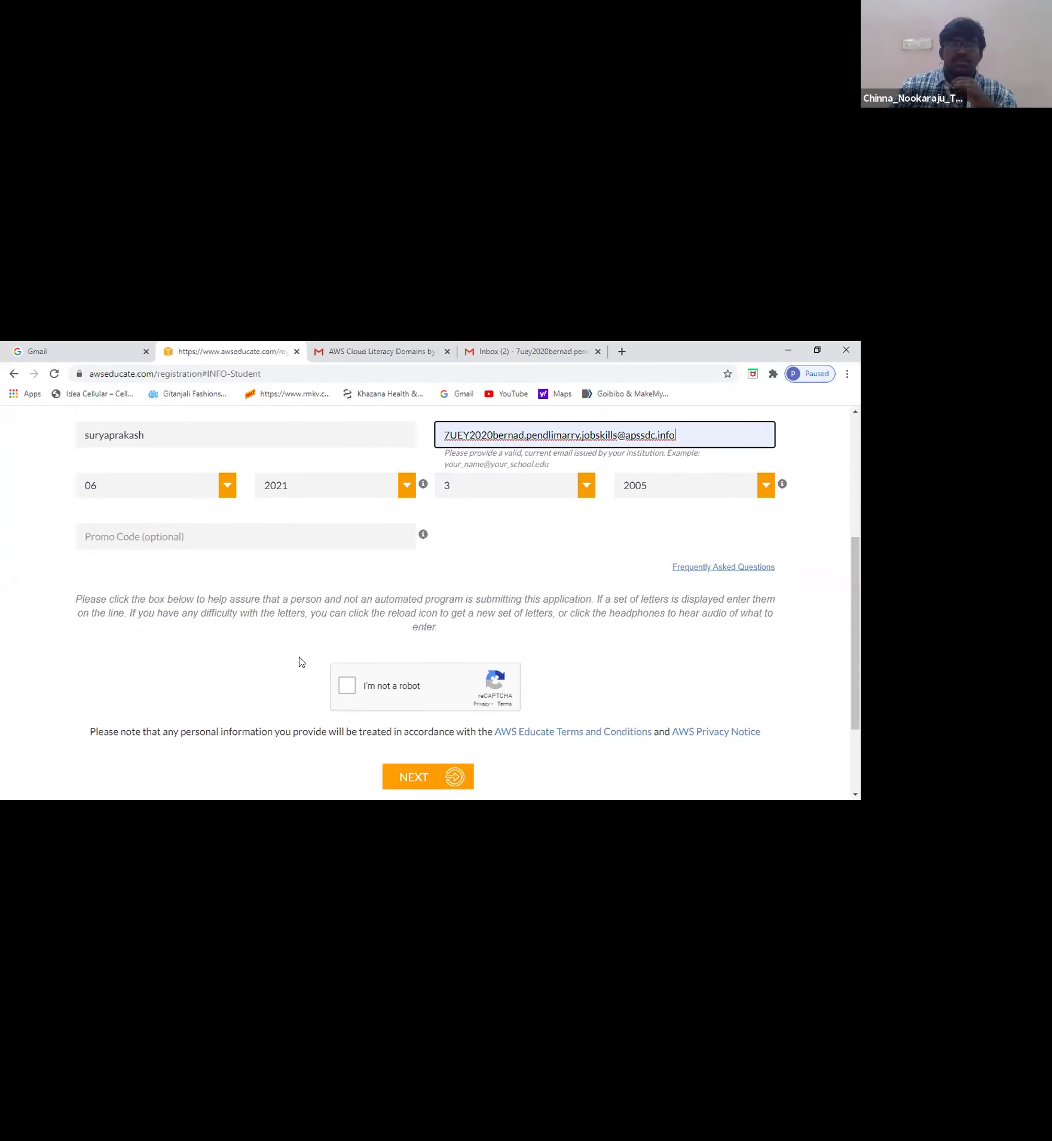
left_click(349, 685)
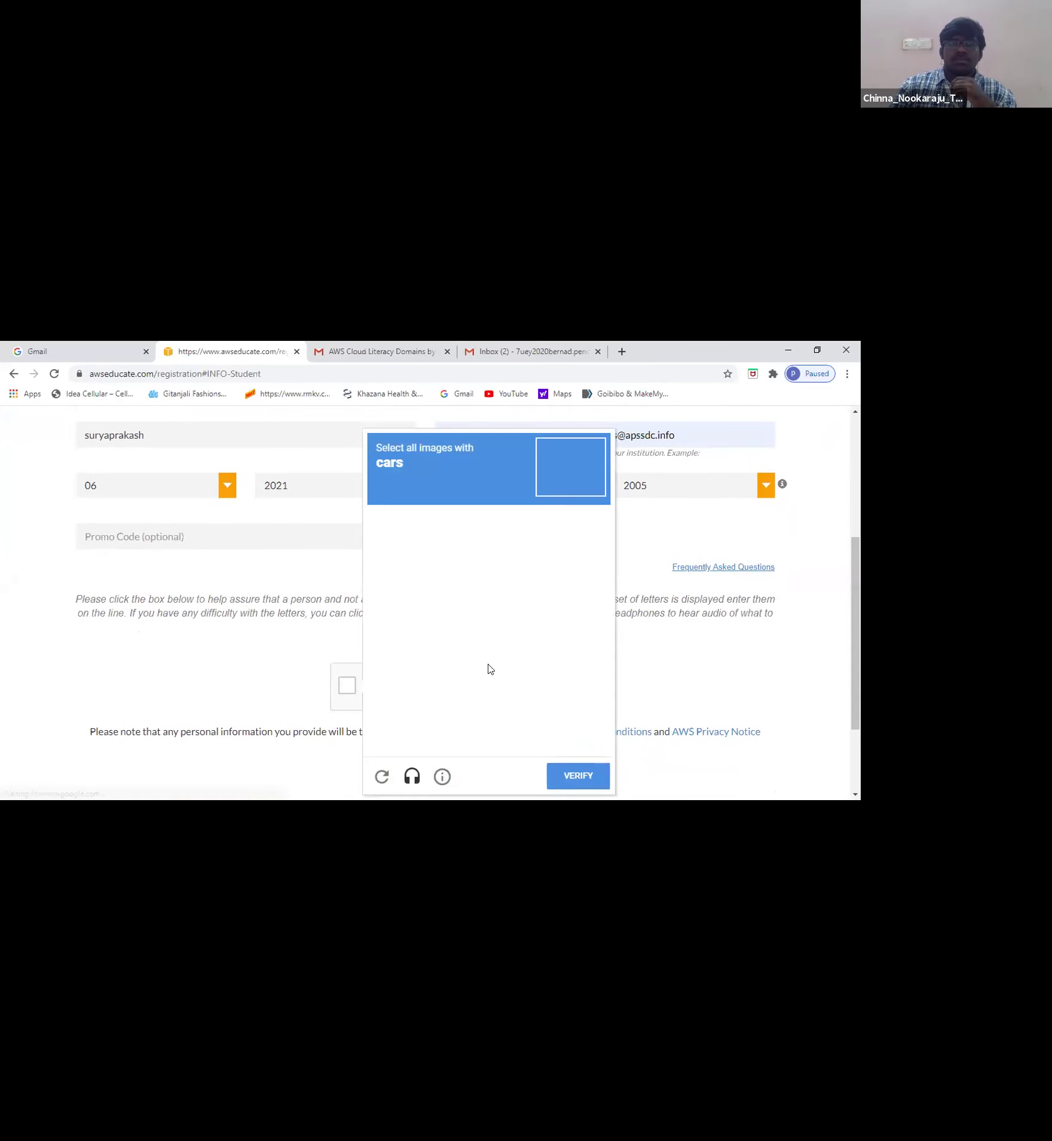
Select the four car images, verify the CAPTCHA, and advance to Terms & Conditions
left_click(409, 577)
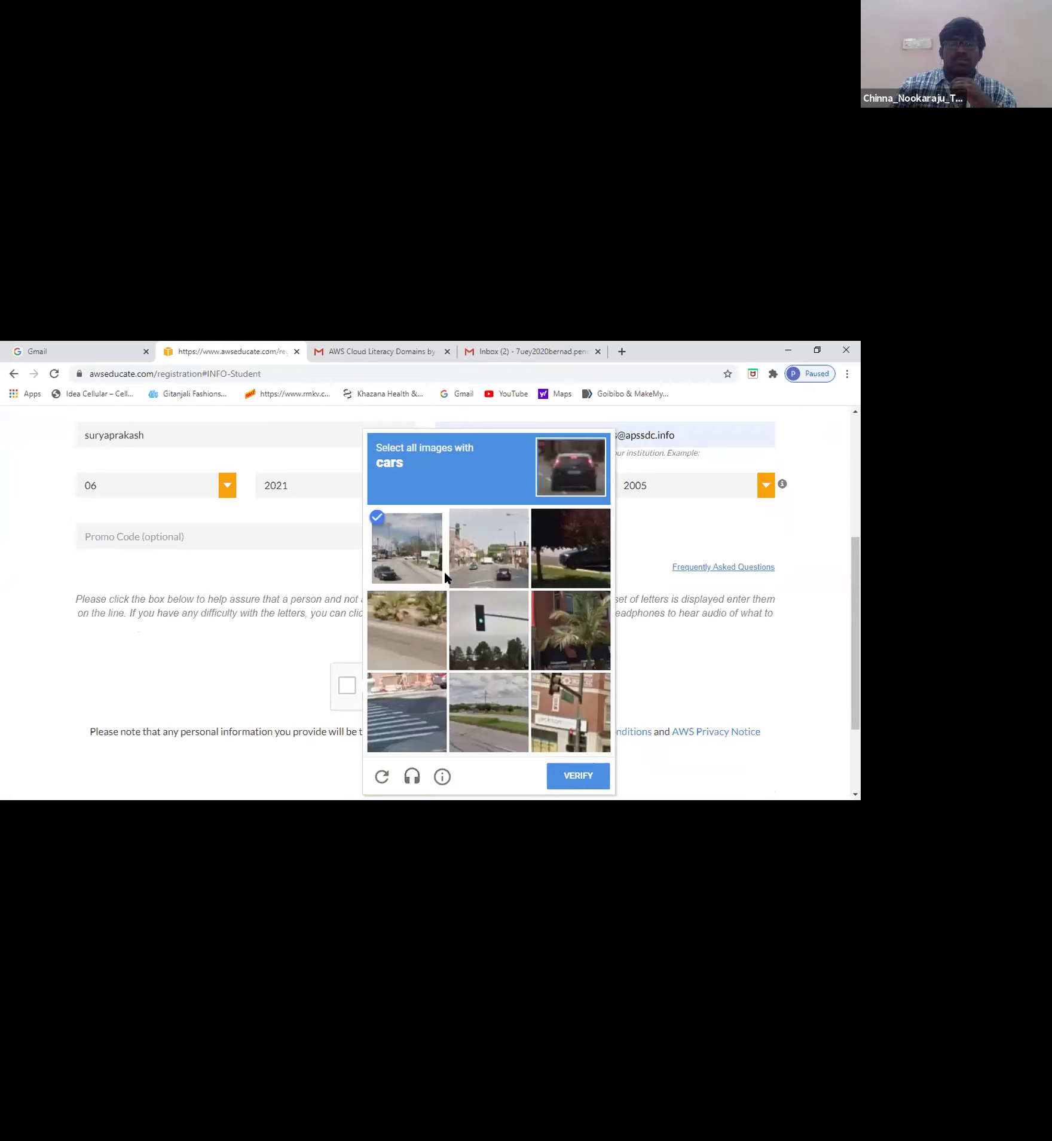
left_click(496, 565)
left_click(604, 561)
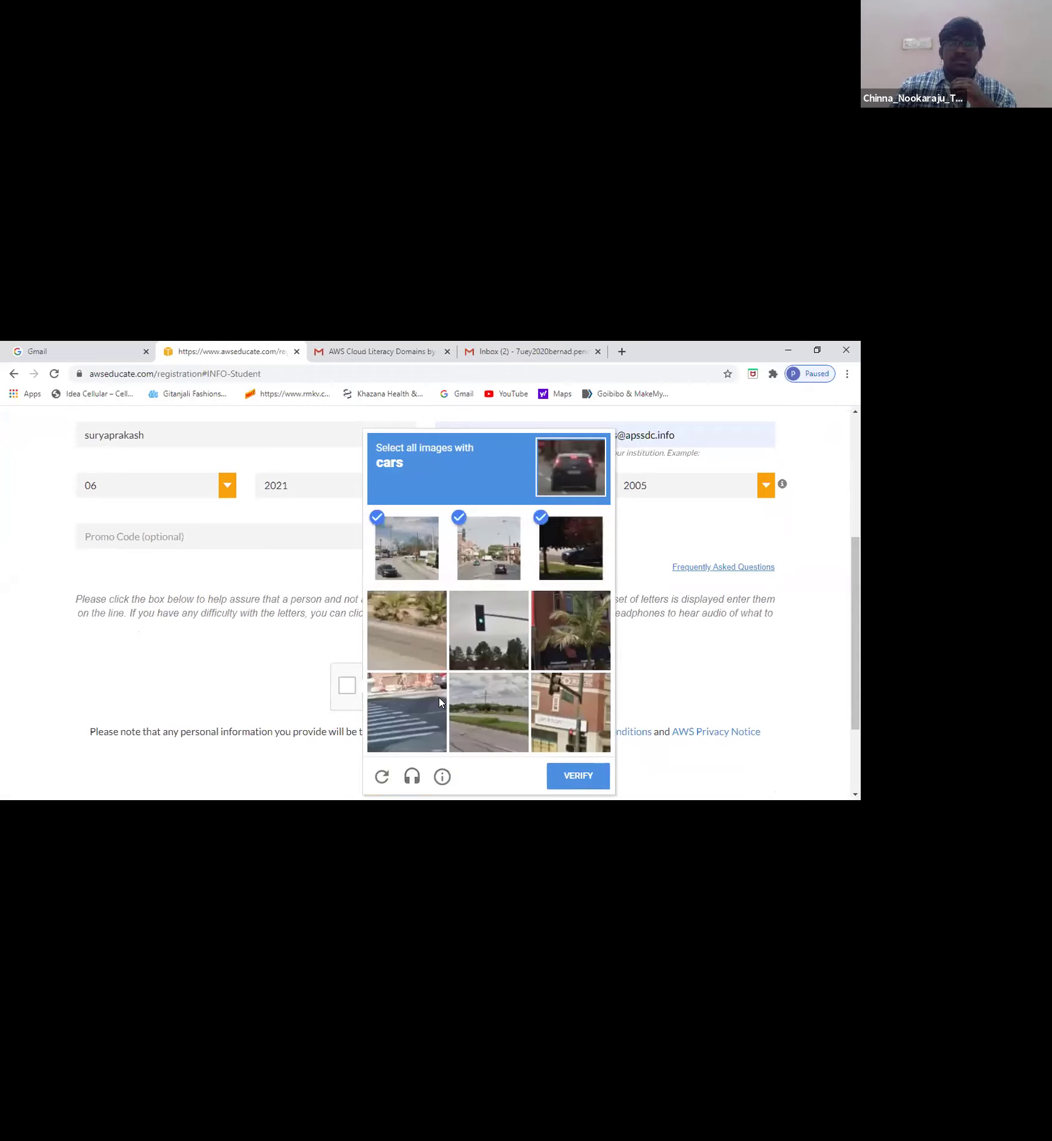
left_click(428, 704)
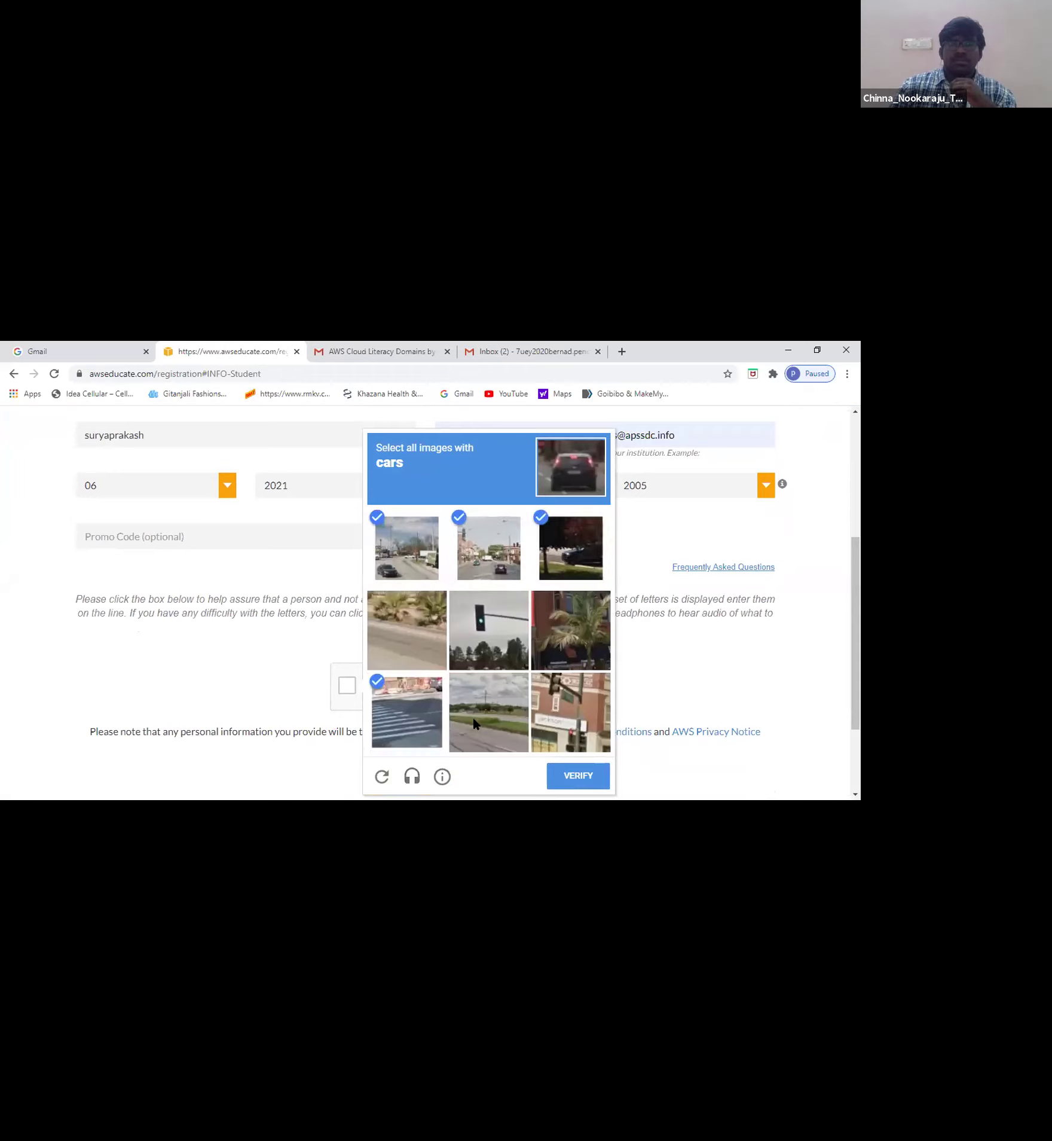
left_click(570, 777)
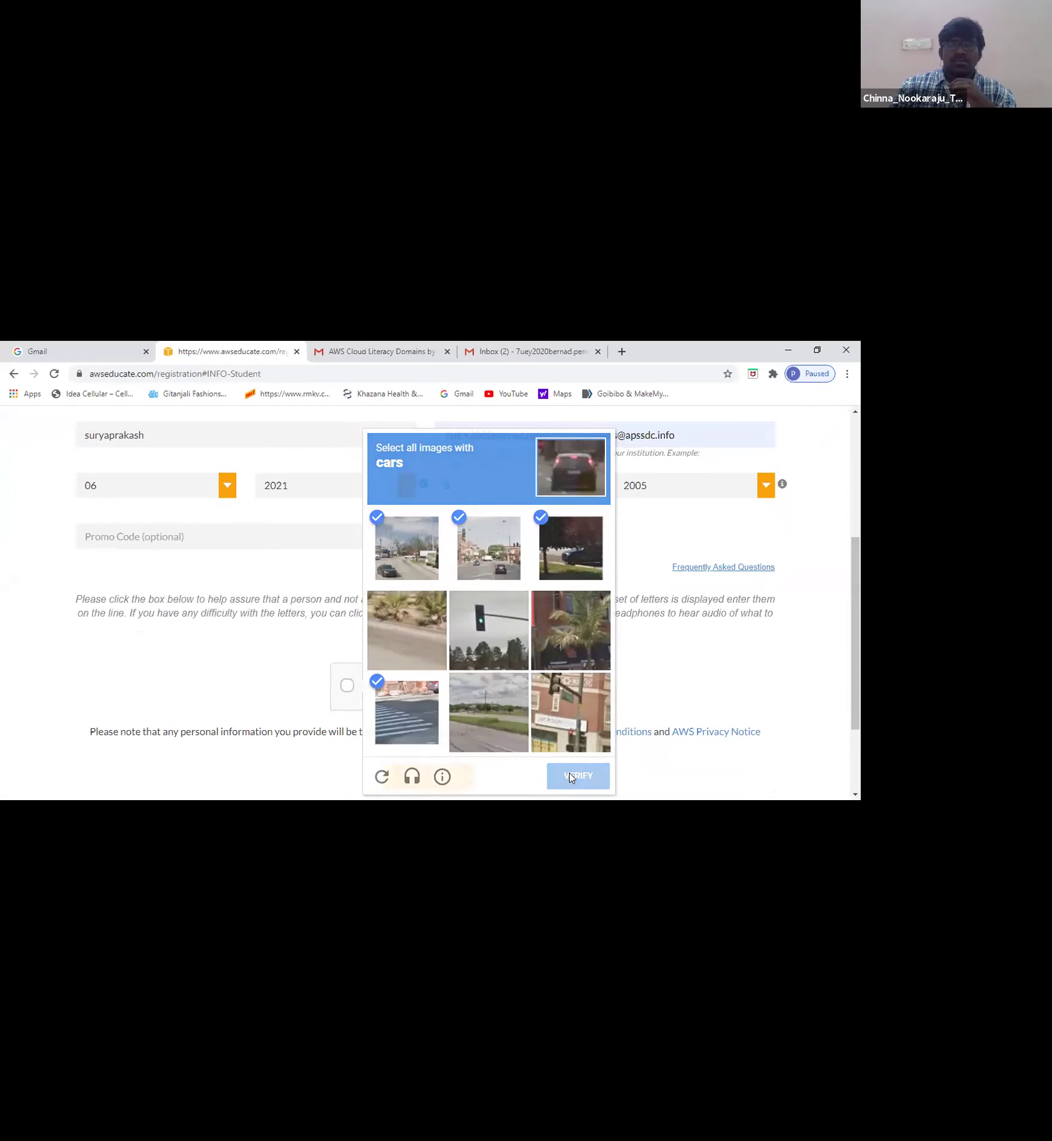
left_click(450, 779)
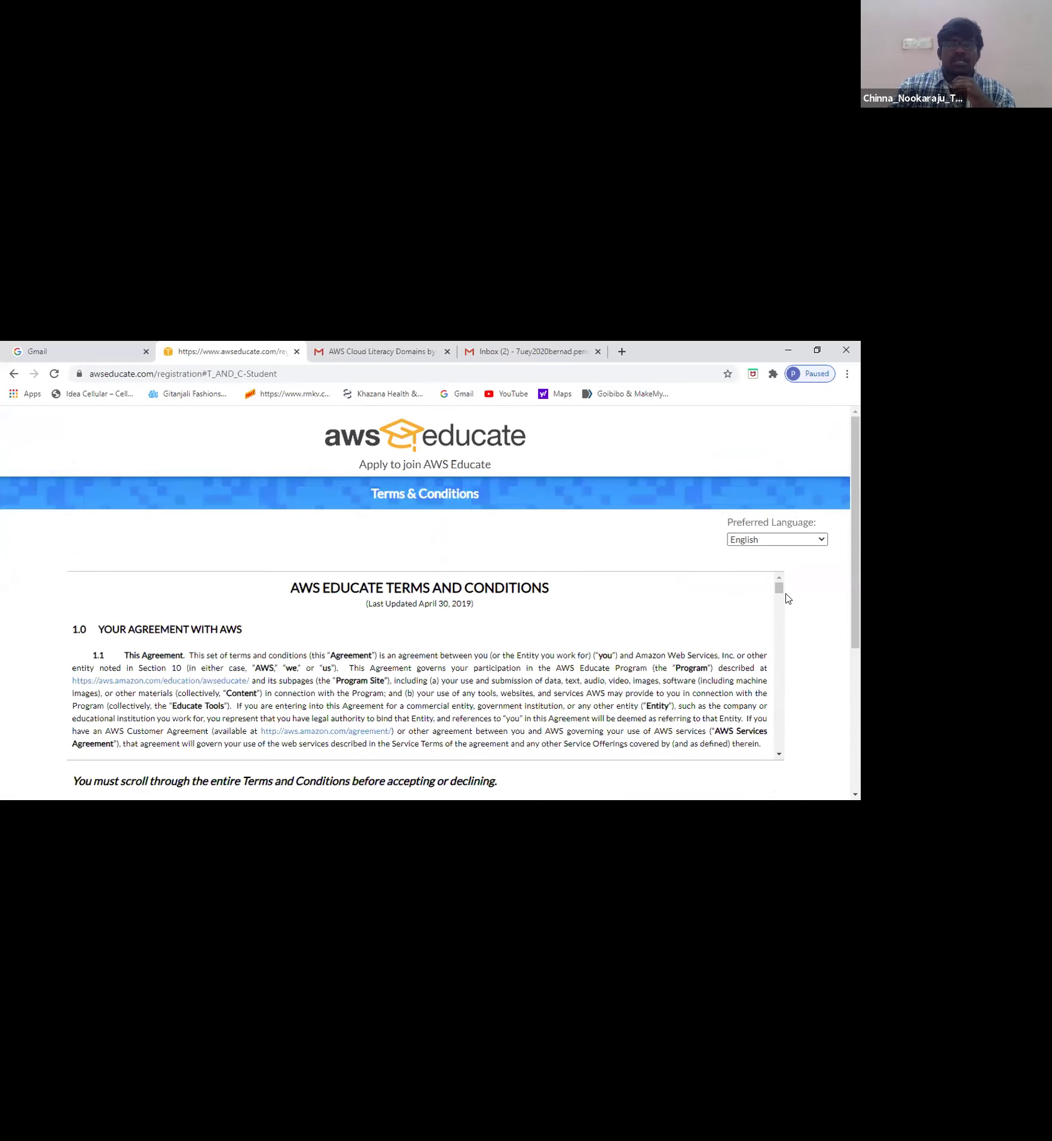
Scroll to the end of the terms, accept them, and submit the student application
left_click_drag(778, 591, 782, 614)
scroll(782, 616, "down", 1)
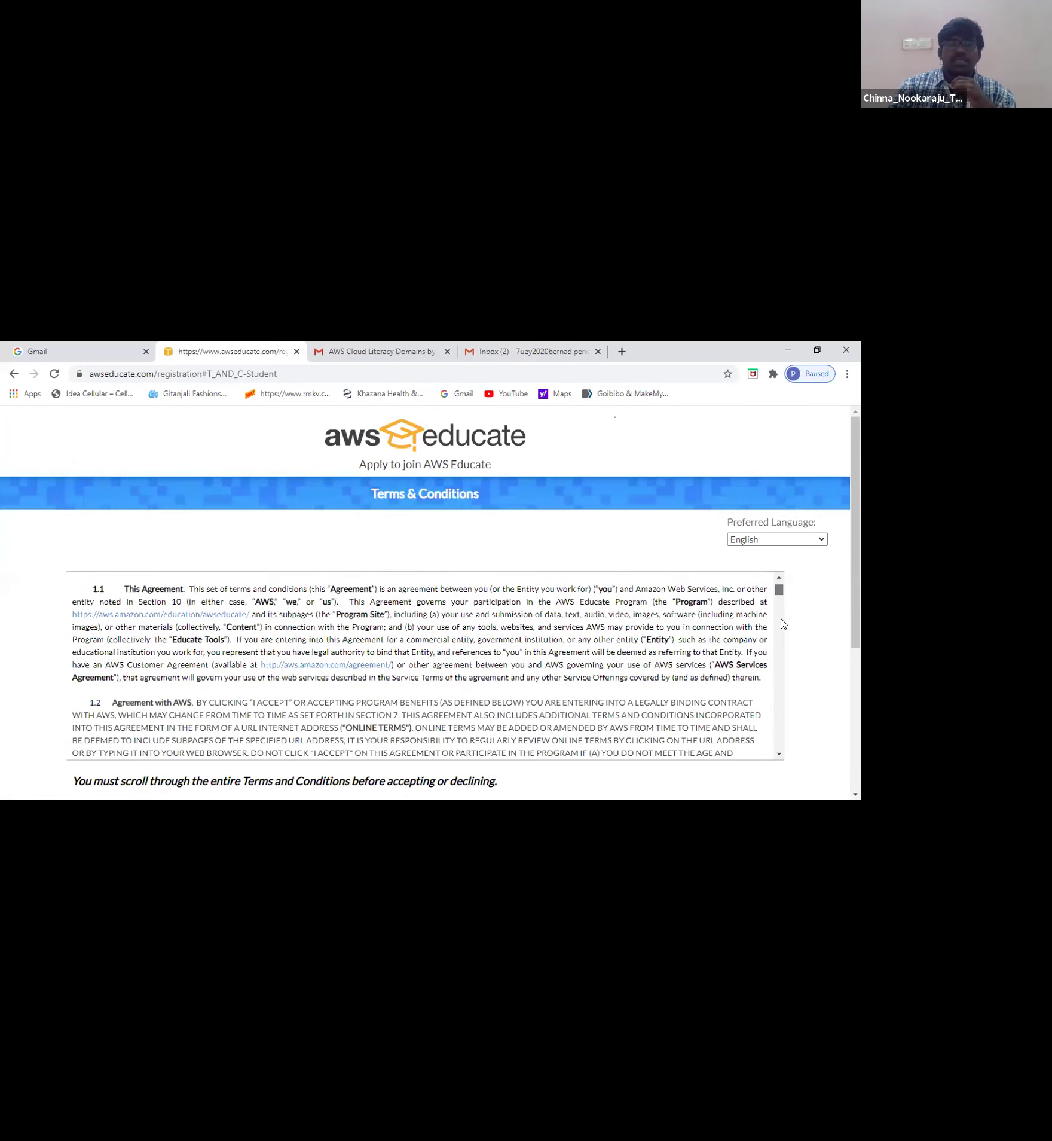
scroll(783, 664, "down", 3)
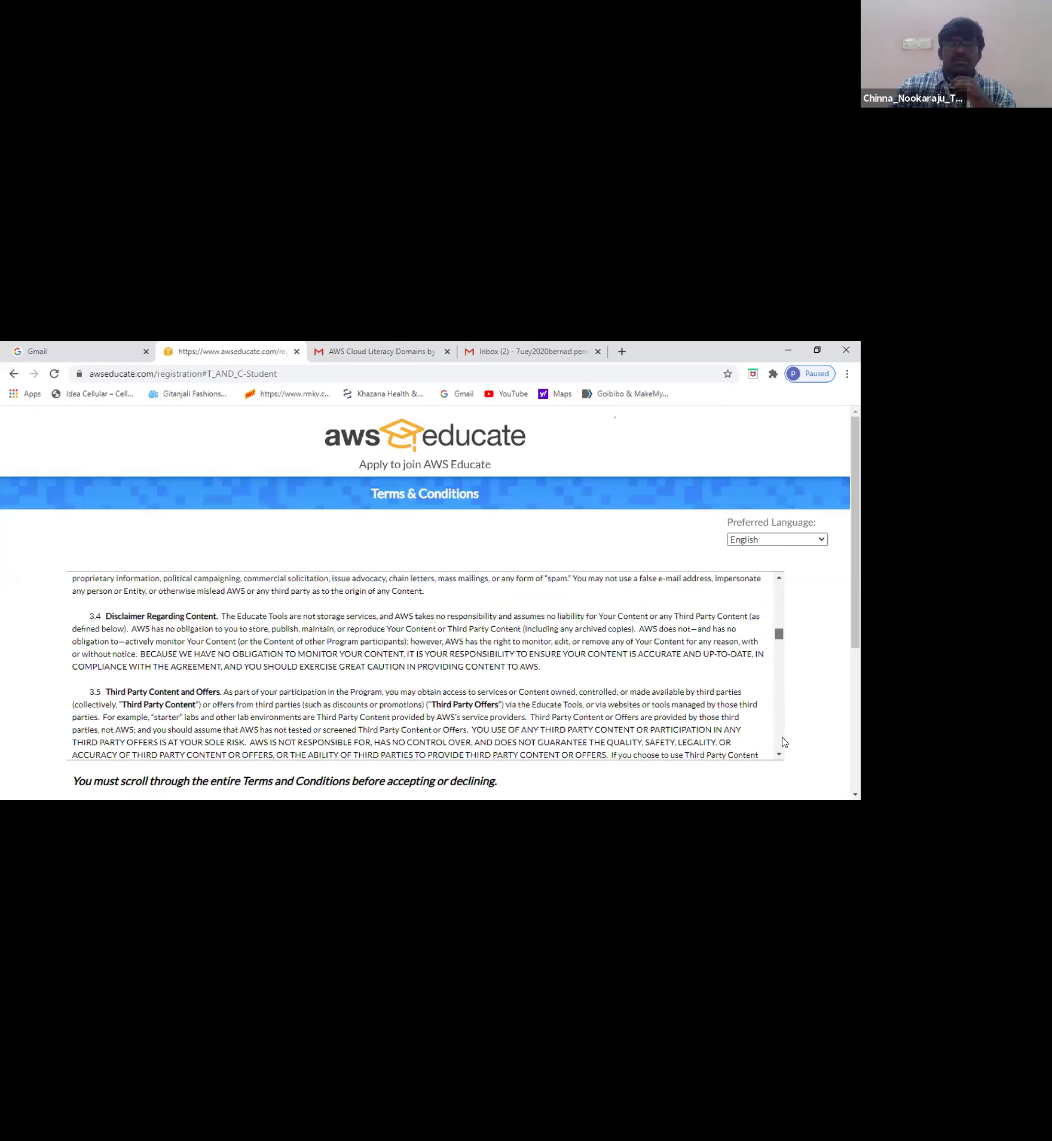
scroll(782, 754, "down", 15)
scroll(782, 750, "down", 4)
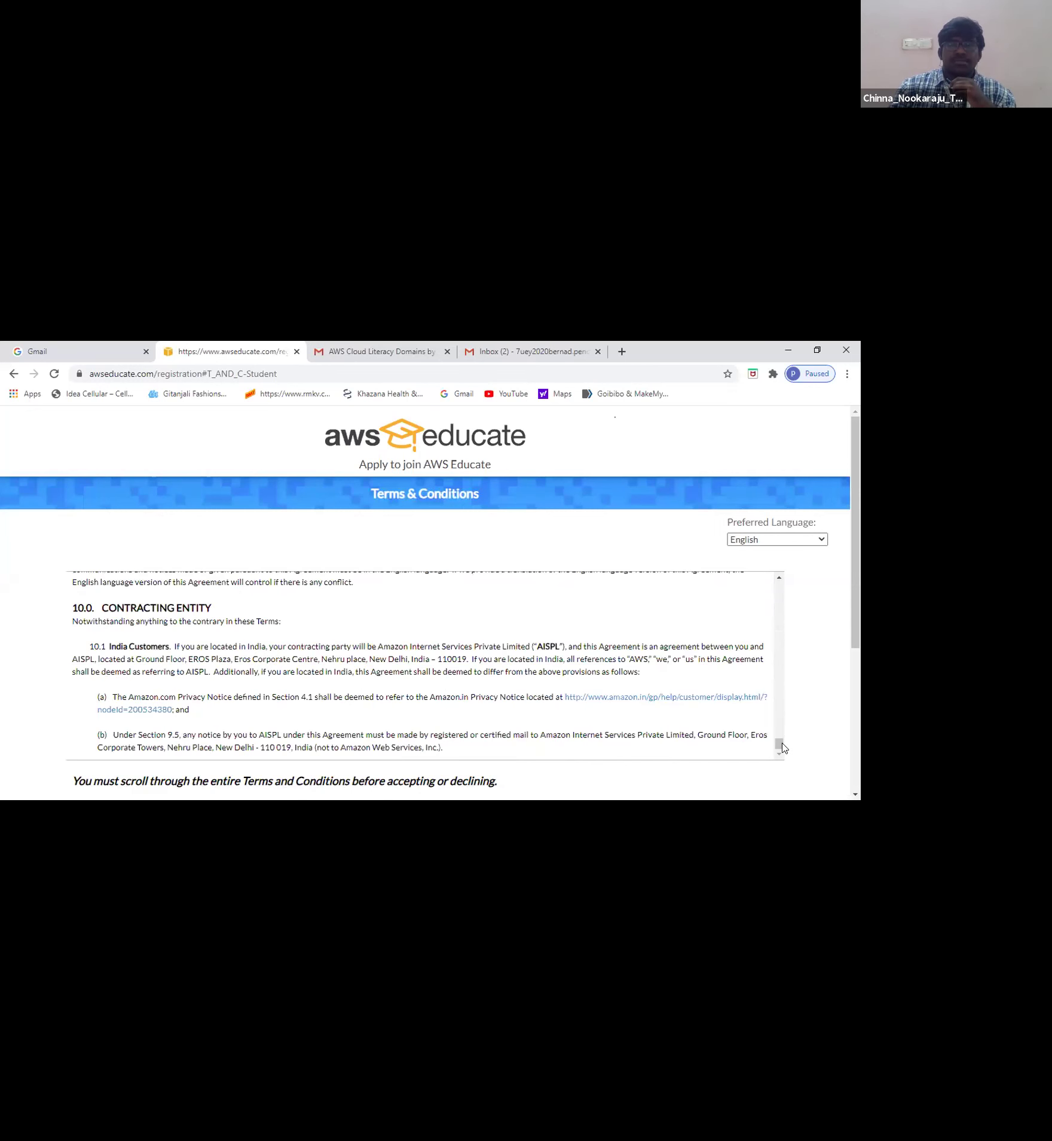
scroll(859, 594, "down", 1)
scroll(859, 593, "down", 2)
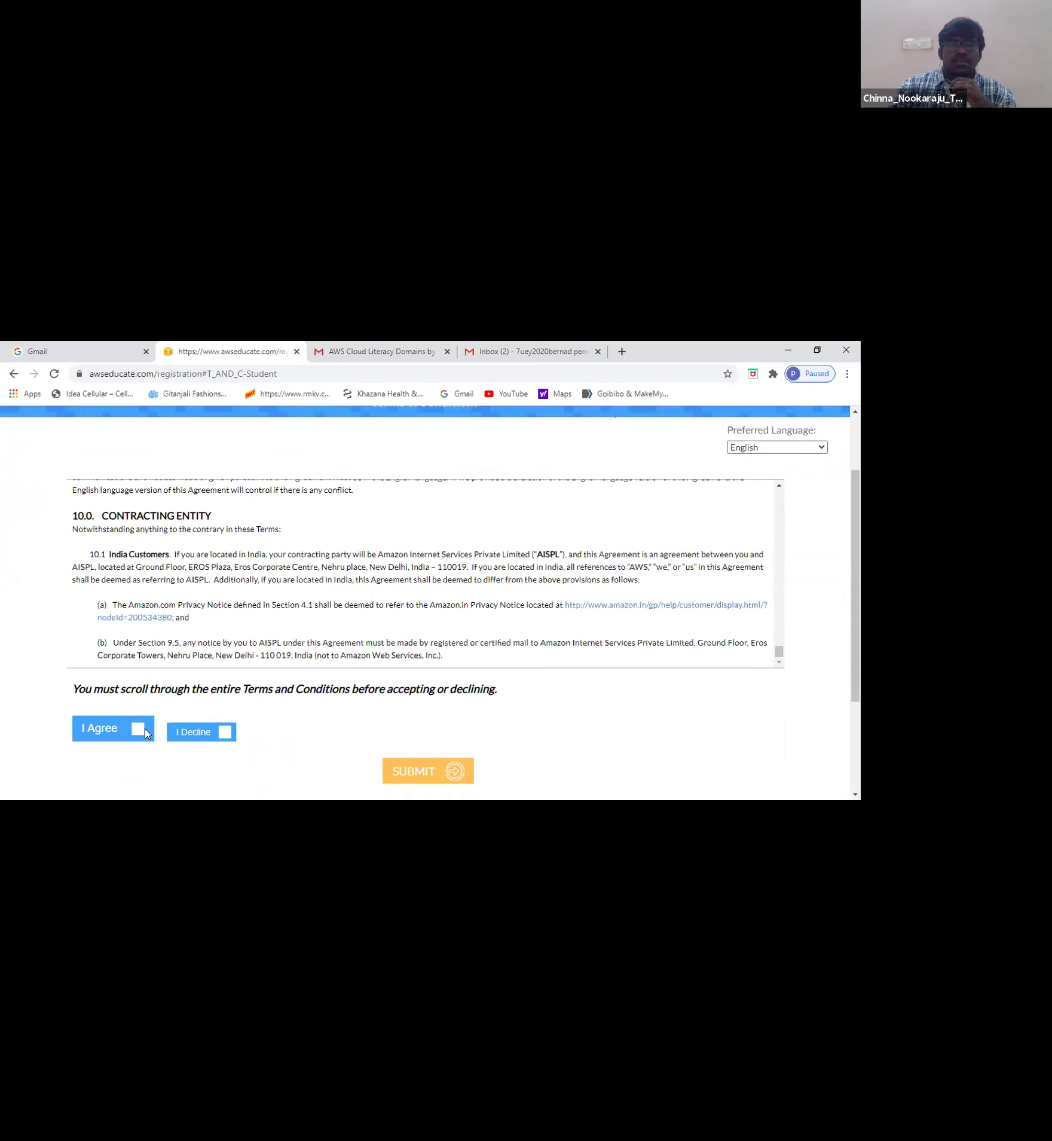
scroll(860, 639, "up", 2)
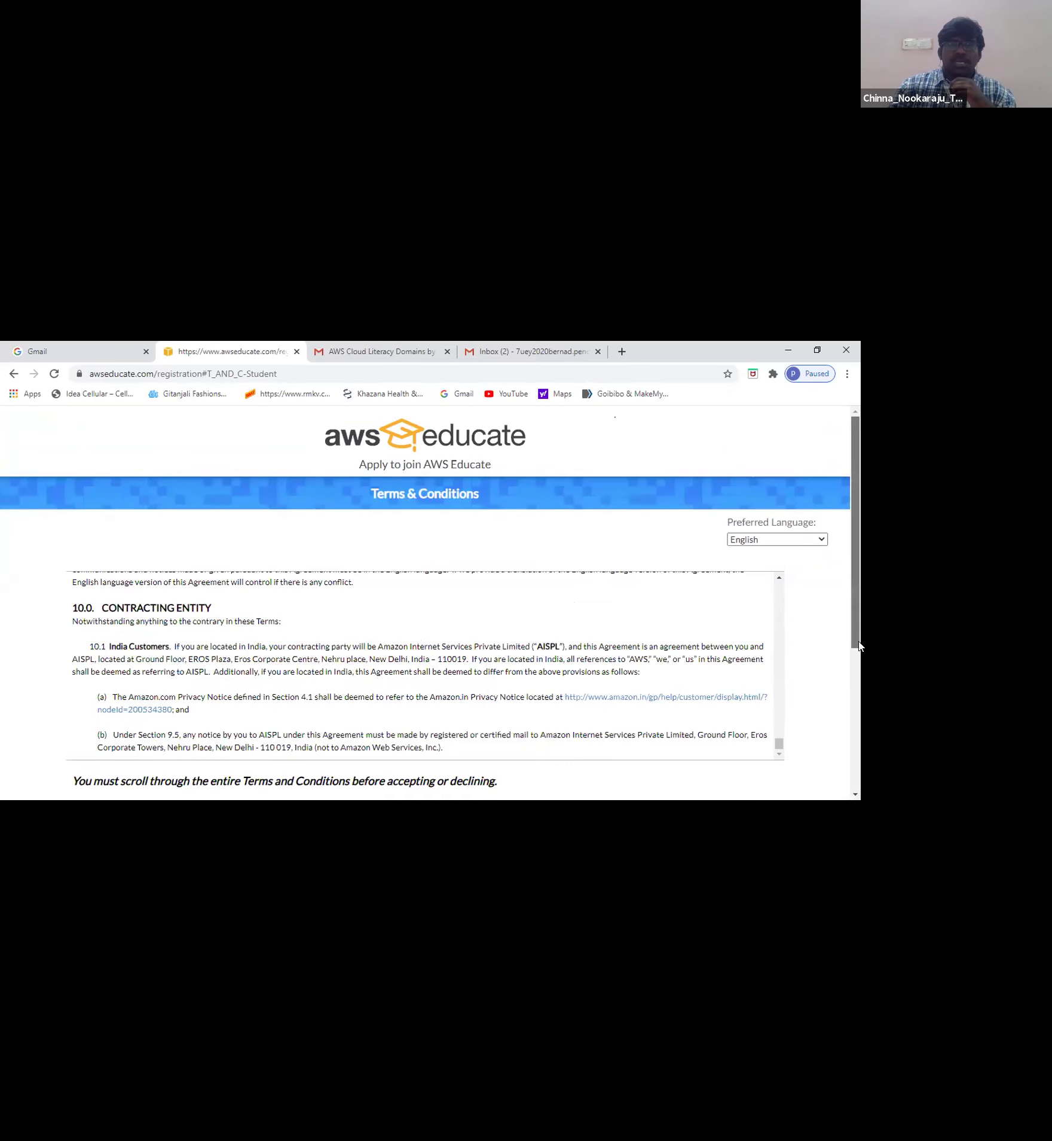
scroll(859, 747, "down", 2)
scroll(453, 684, "down", 2)
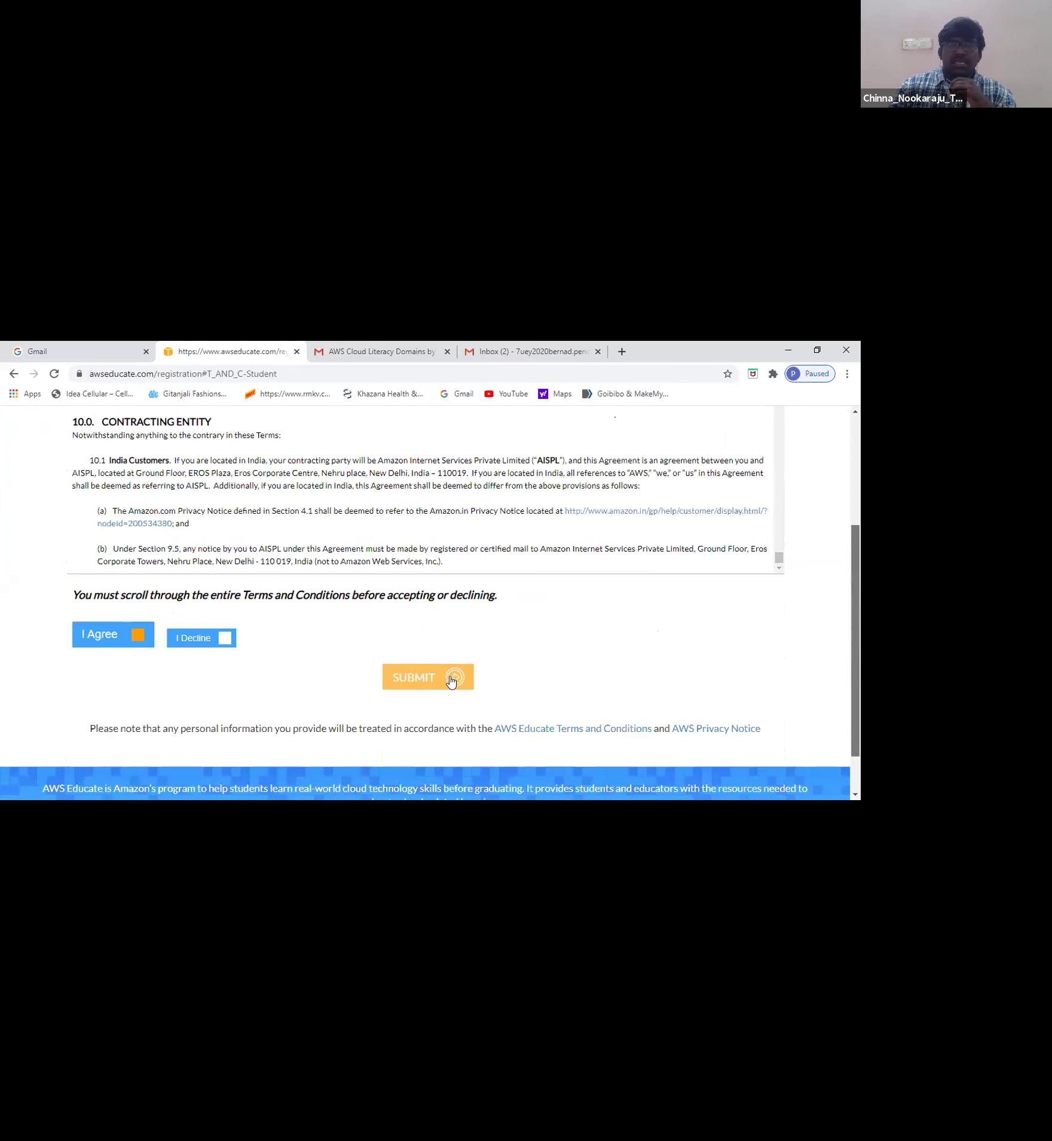
left_click(451, 680)
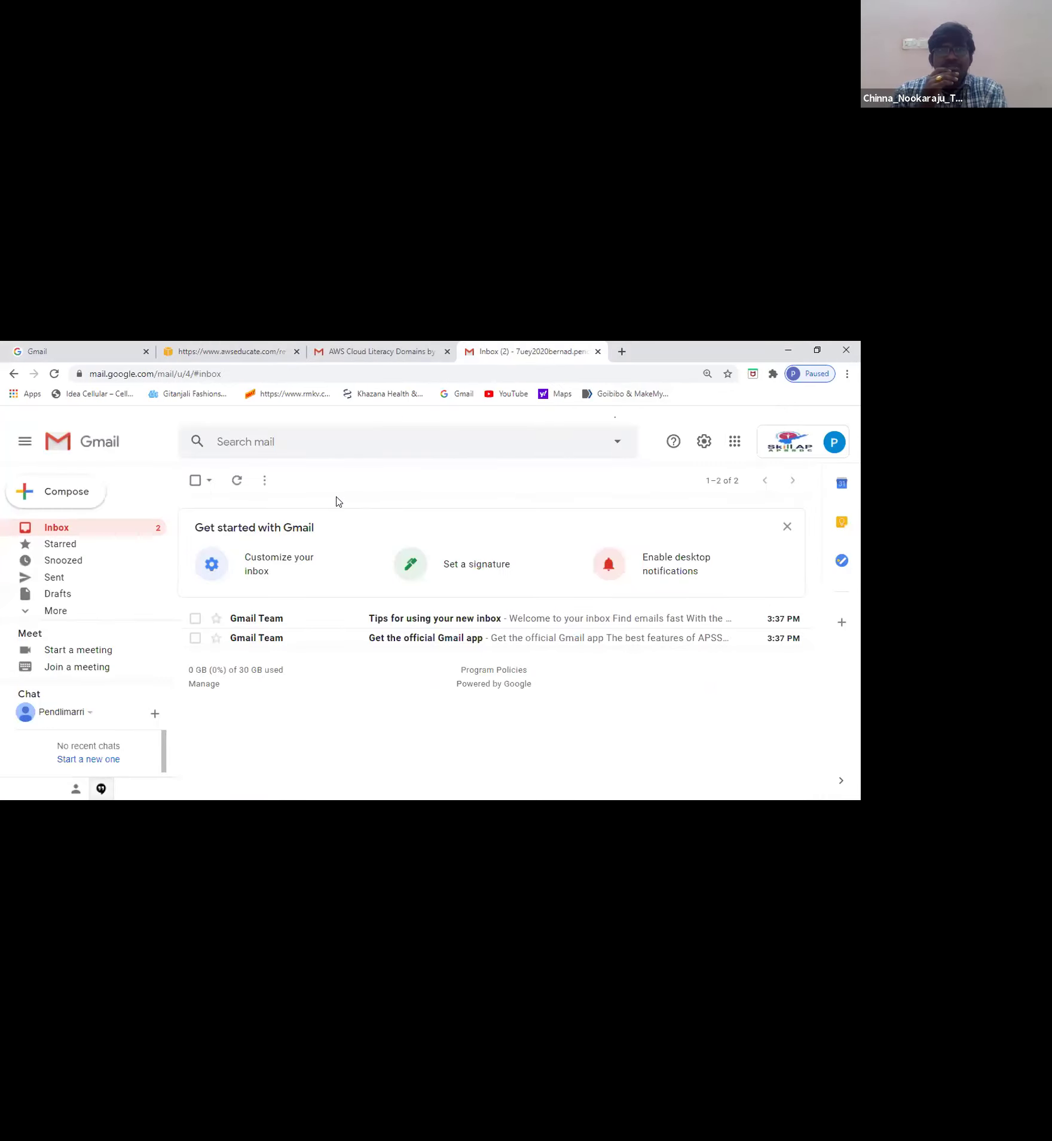
Refresh the inbox, open 'Email Verification - AWS Educate Application', and follow its ConfirmEmail link
left_click(236, 483)
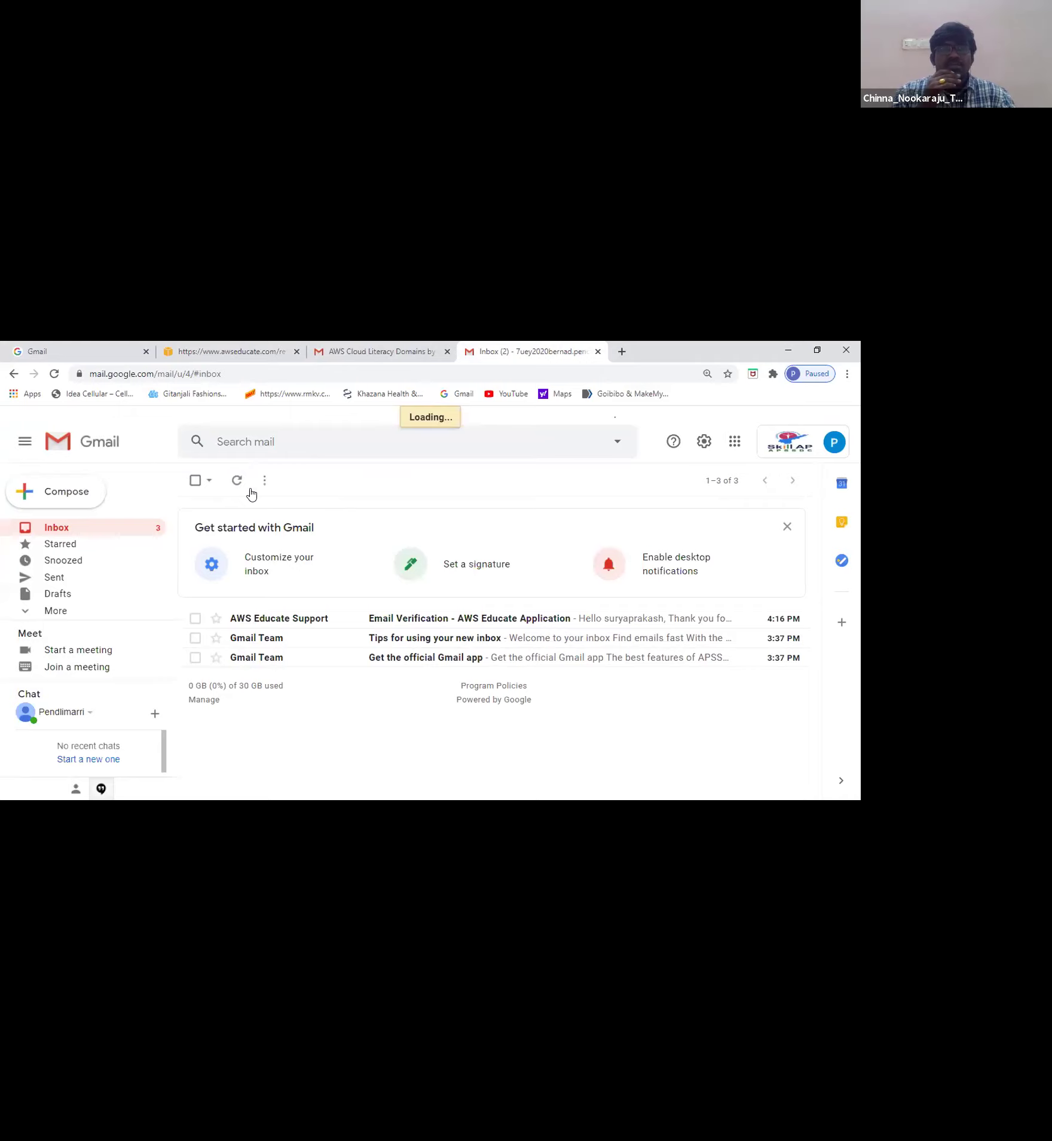
left_click(240, 489)
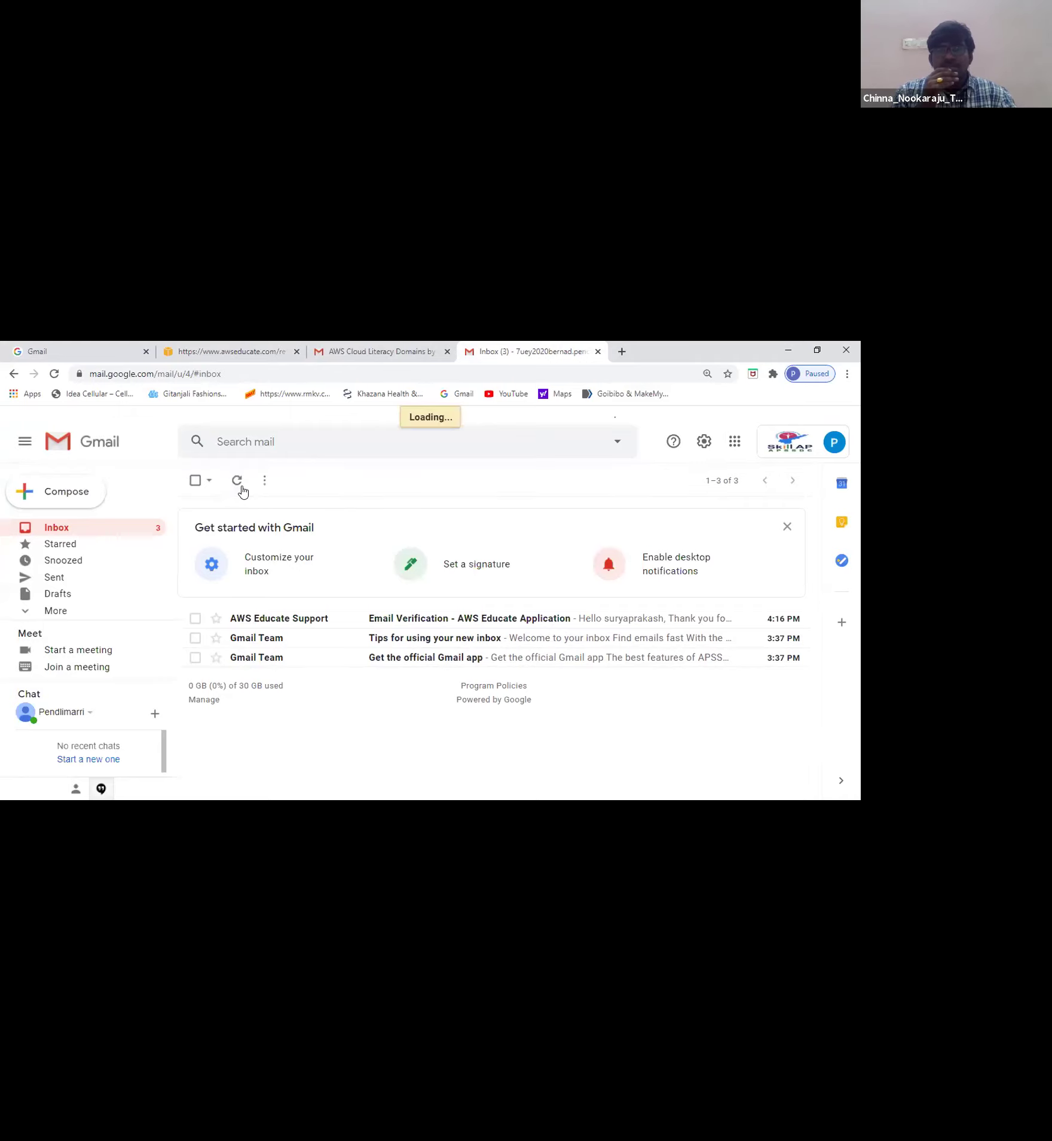
left_click(365, 622)
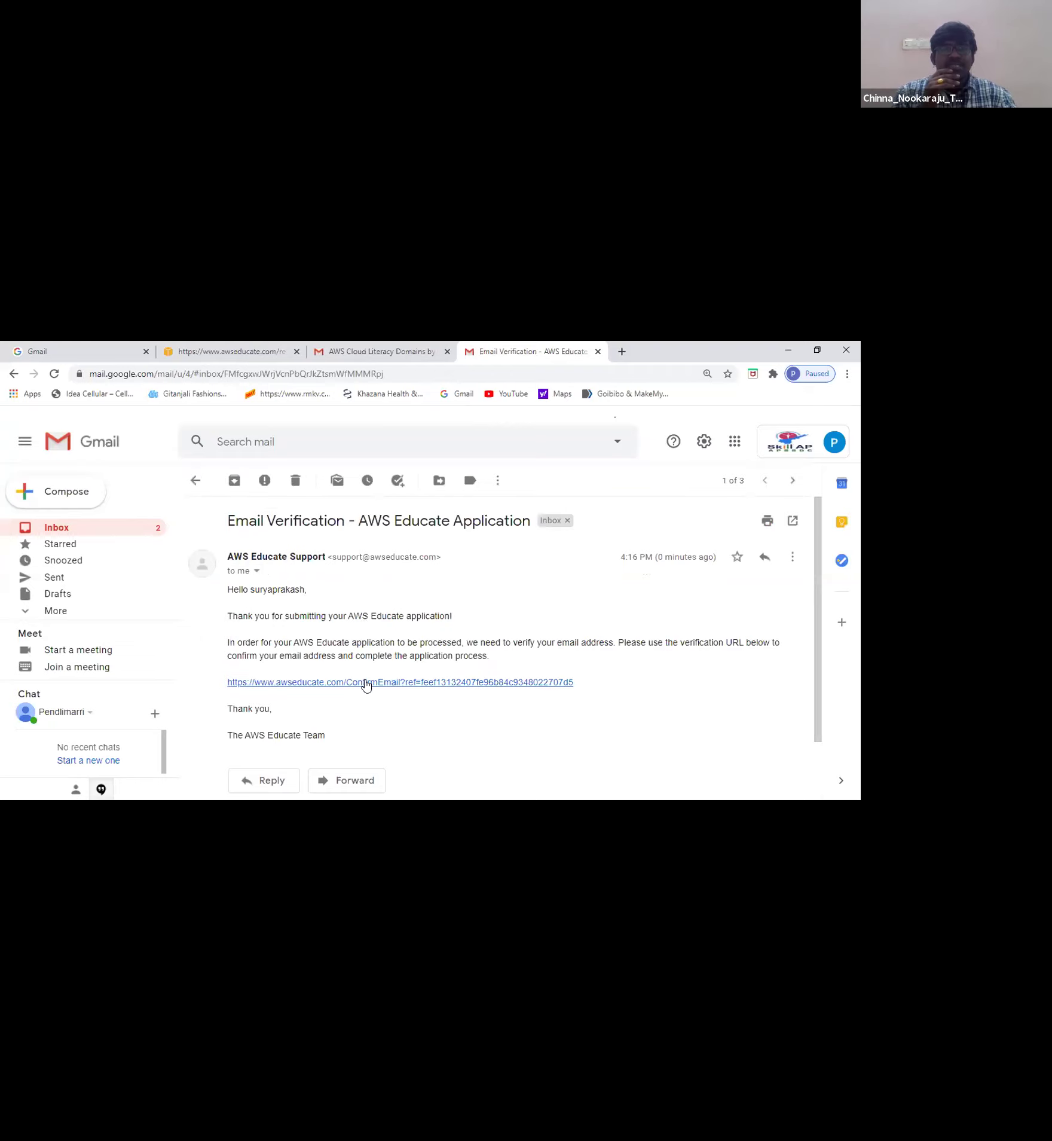
left_click(367, 682)
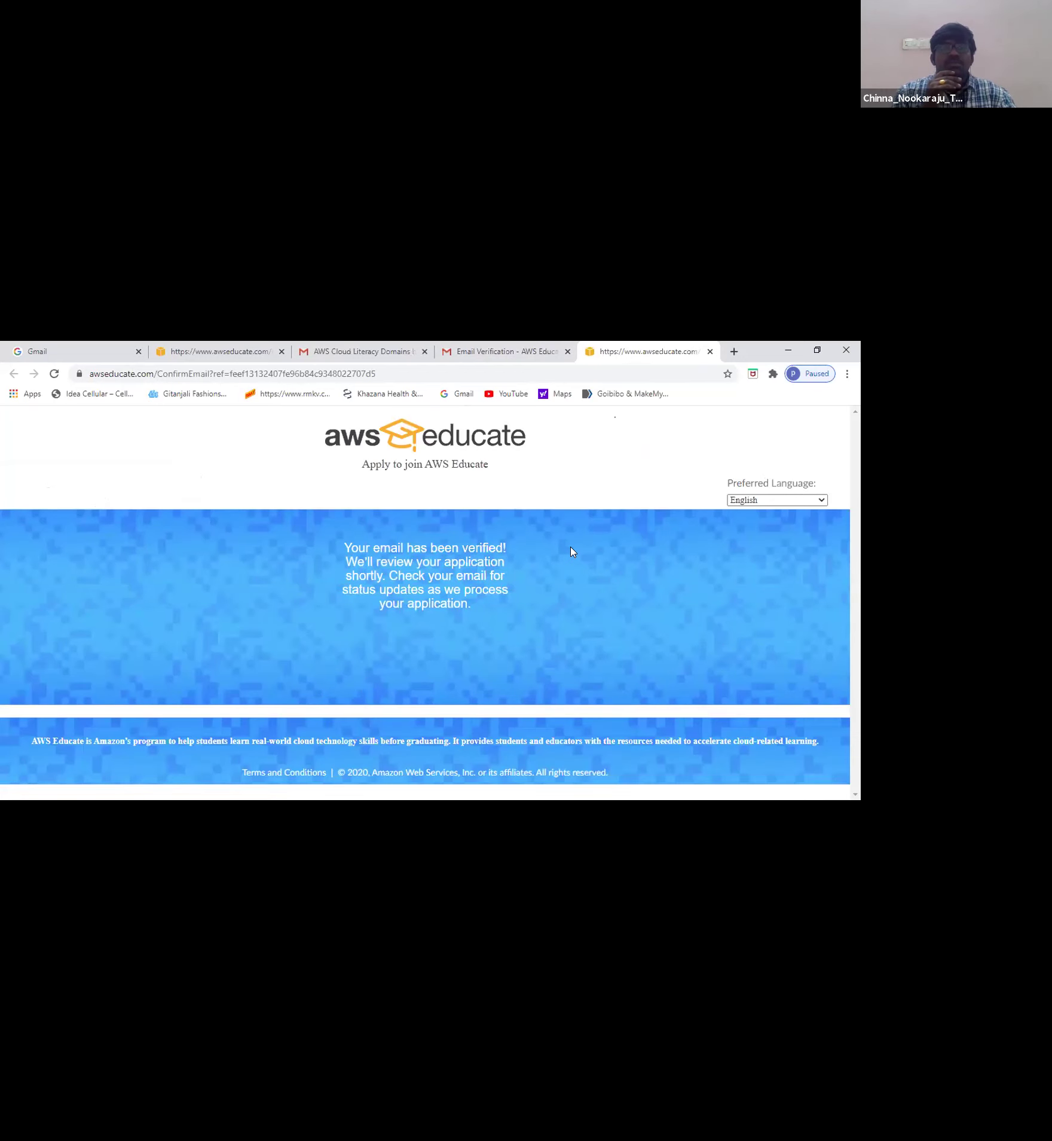
Return to the Gmail inbox, refresh it, and open 'Thank You for Applying for AWS Educate'
left_click(487, 350)
left_click(197, 482)
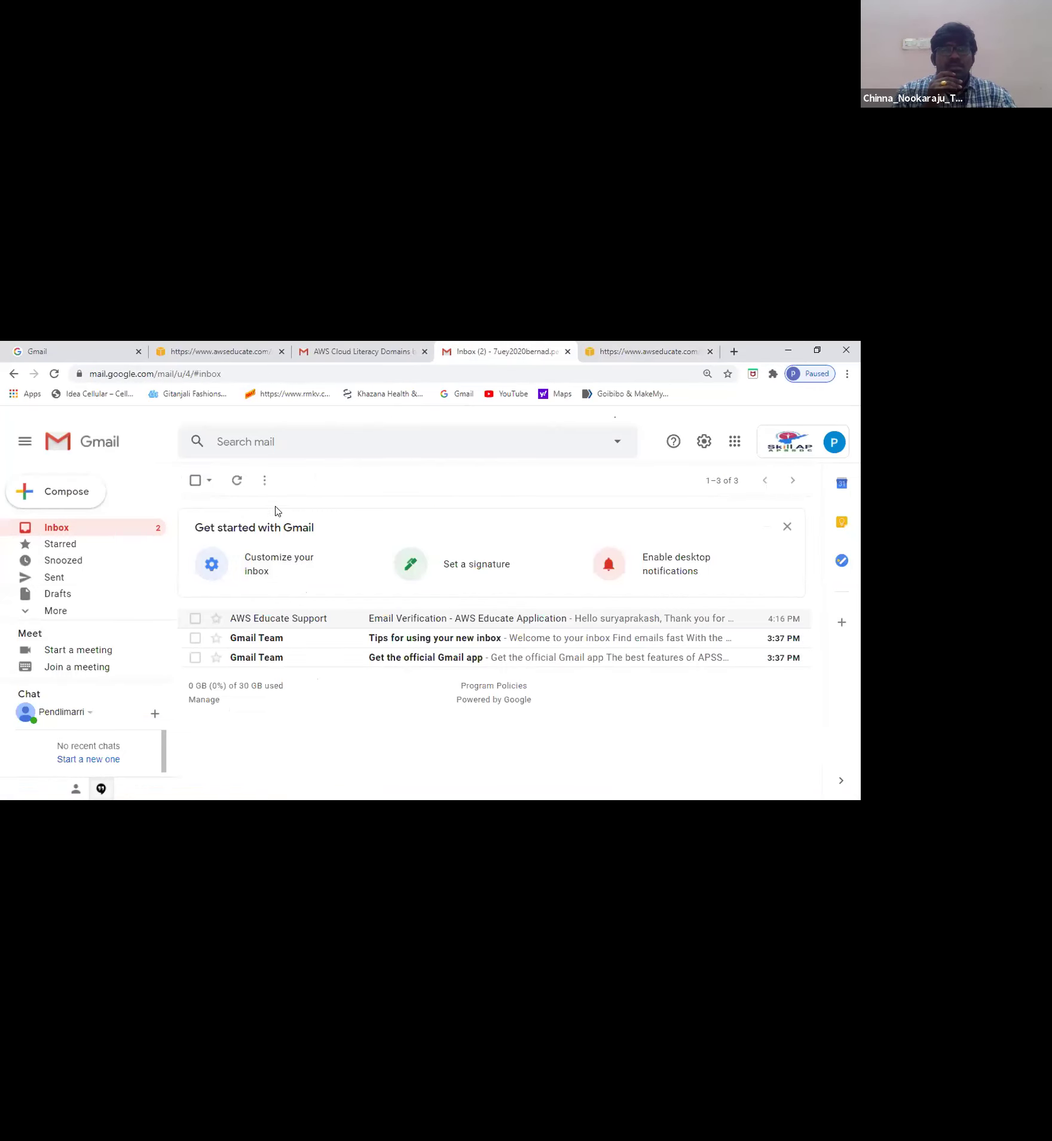
left_click(237, 483)
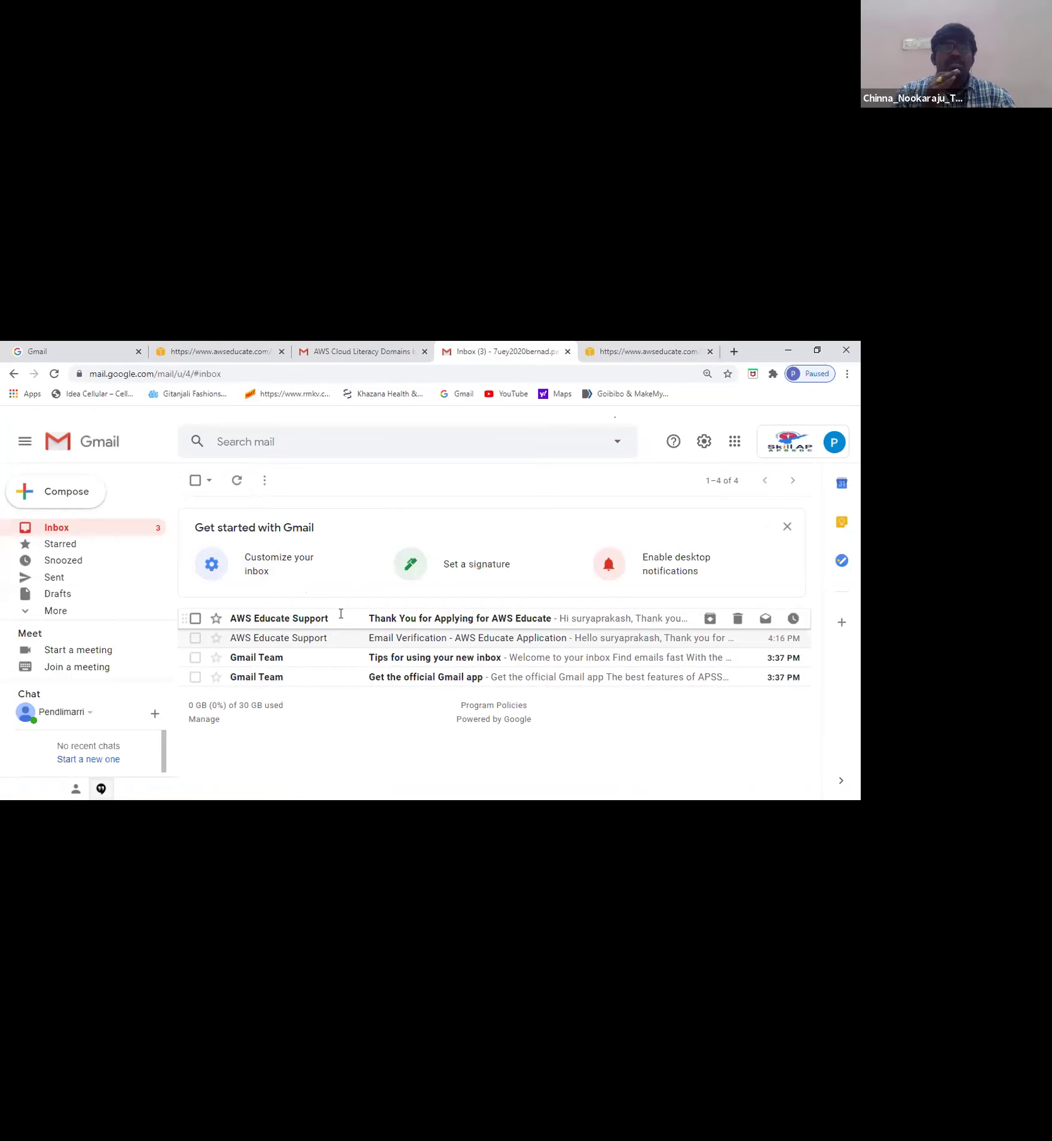
left_click(340, 618)
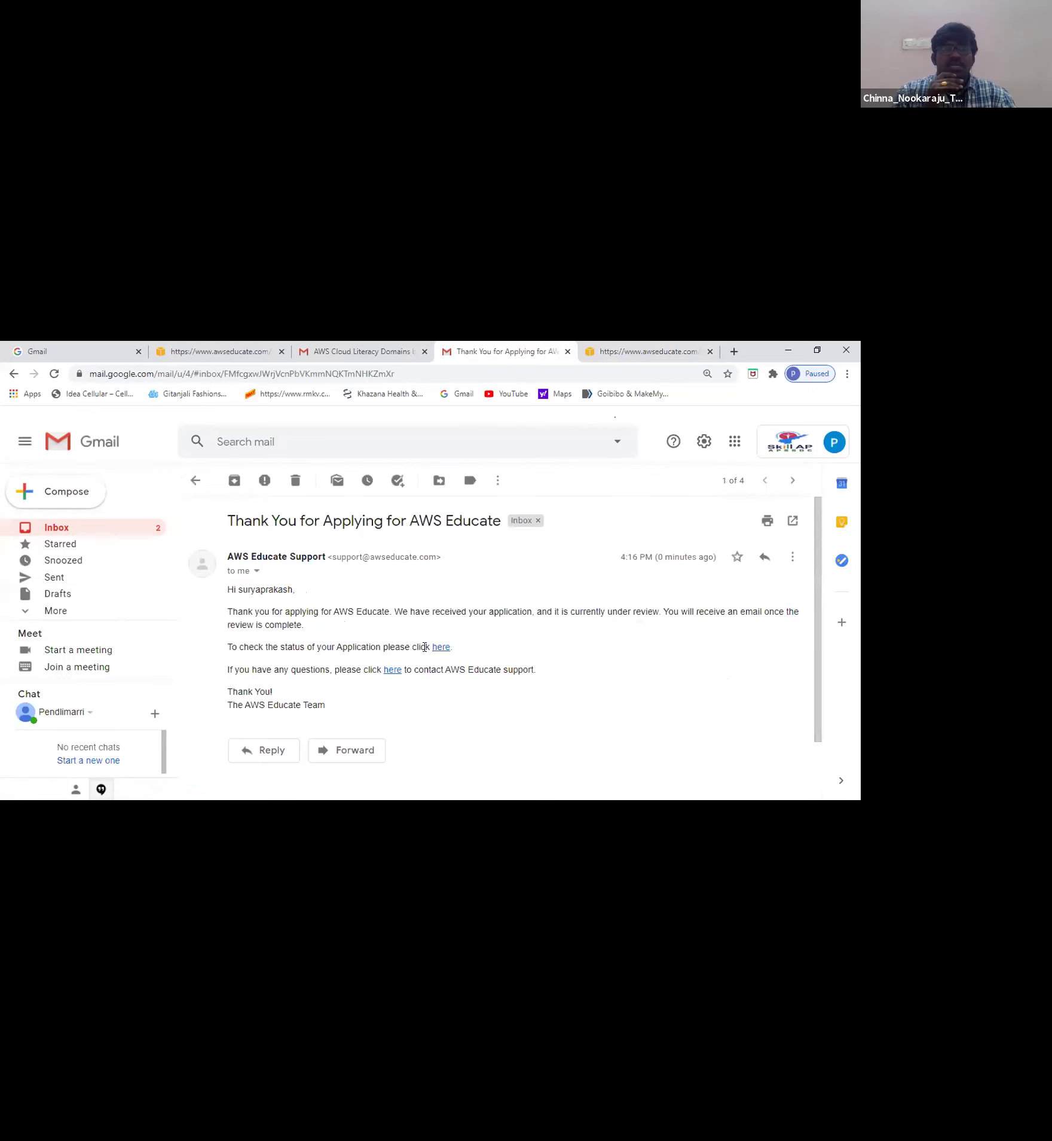